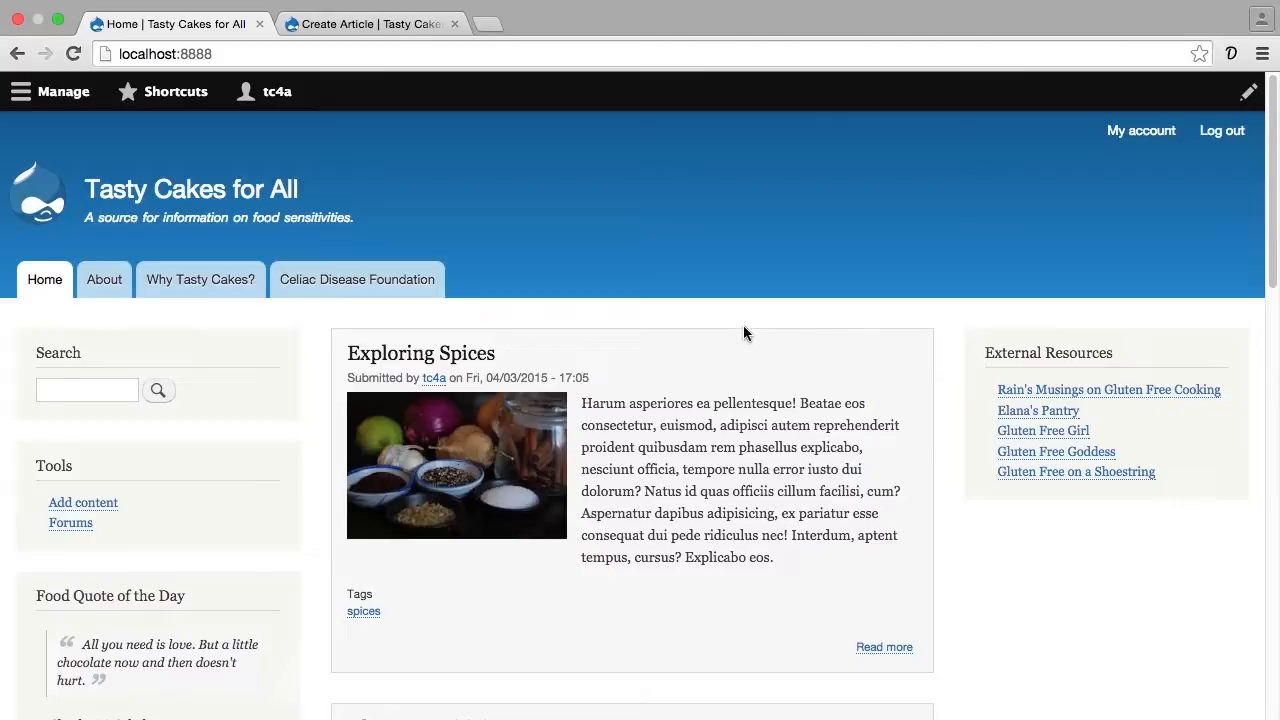
Open the Exploring Spices article for editing and examine its form fields and the menu link options in its menu settings.
click(472, 352)
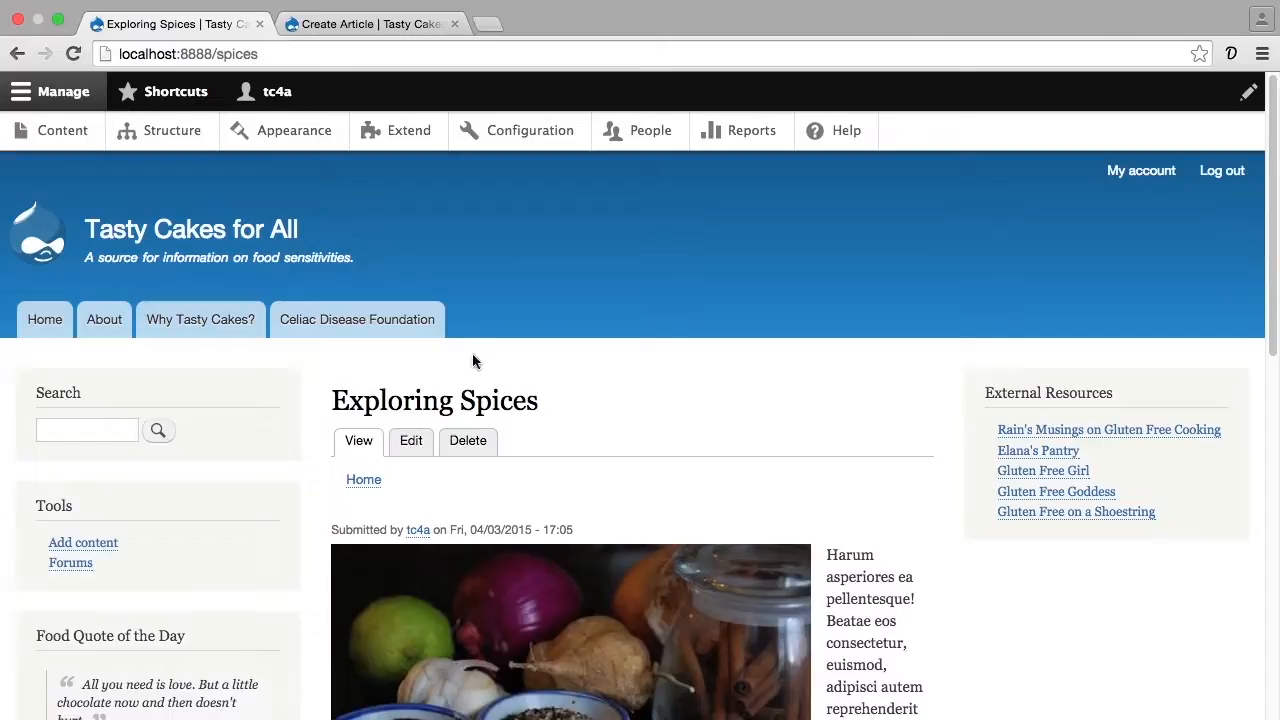
click(421, 449)
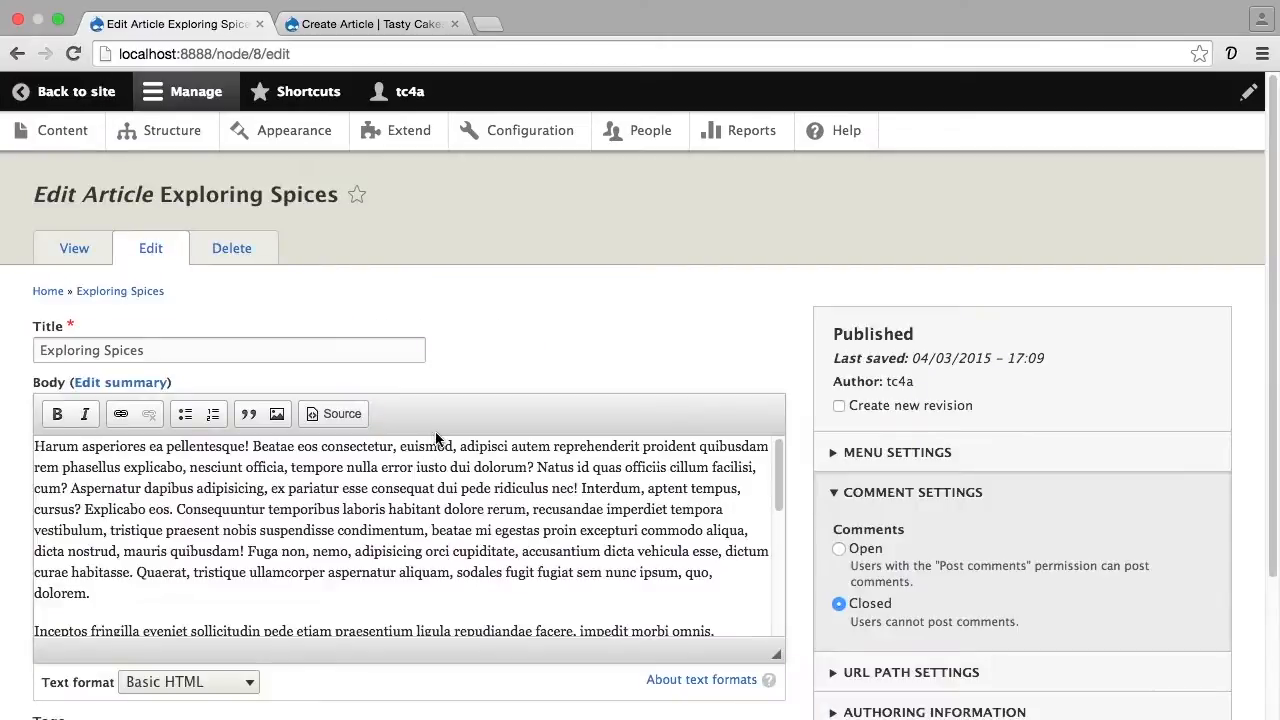
scroll(436, 437, down, 5)
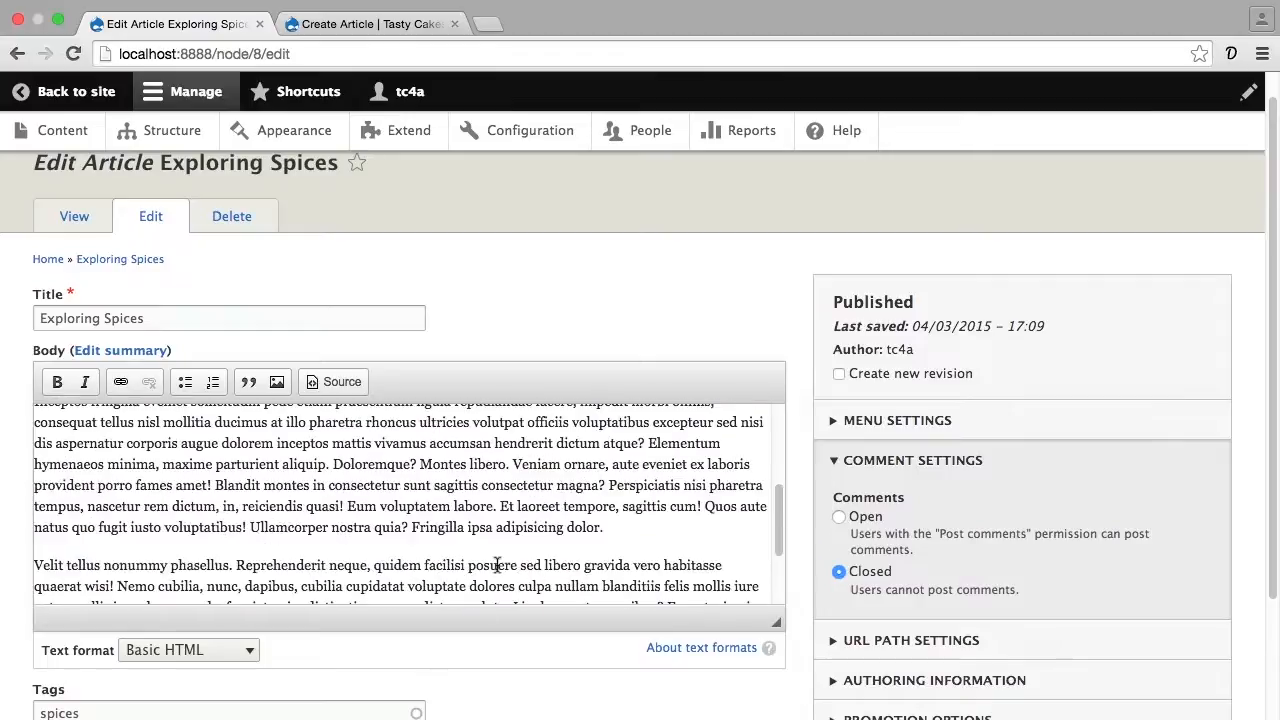
scroll(436, 655, down, 2)
scroll(436, 655, down, 3)
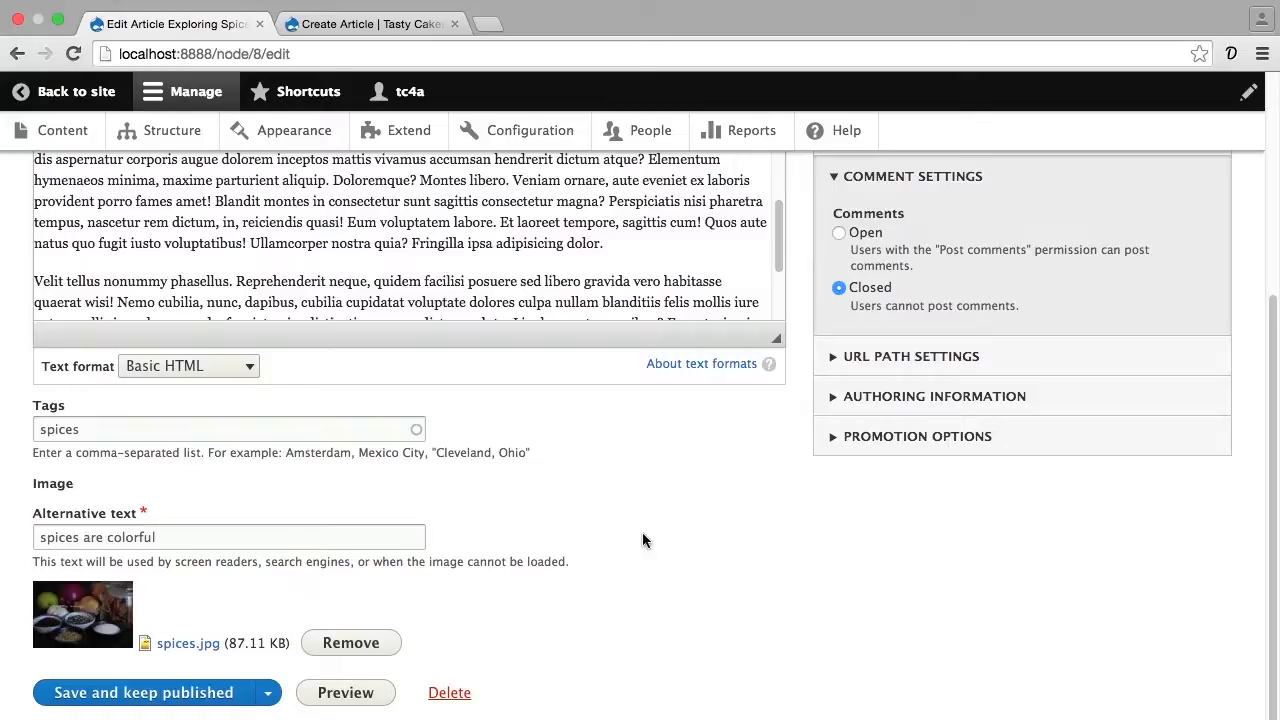
scroll(695, 490, up, 5)
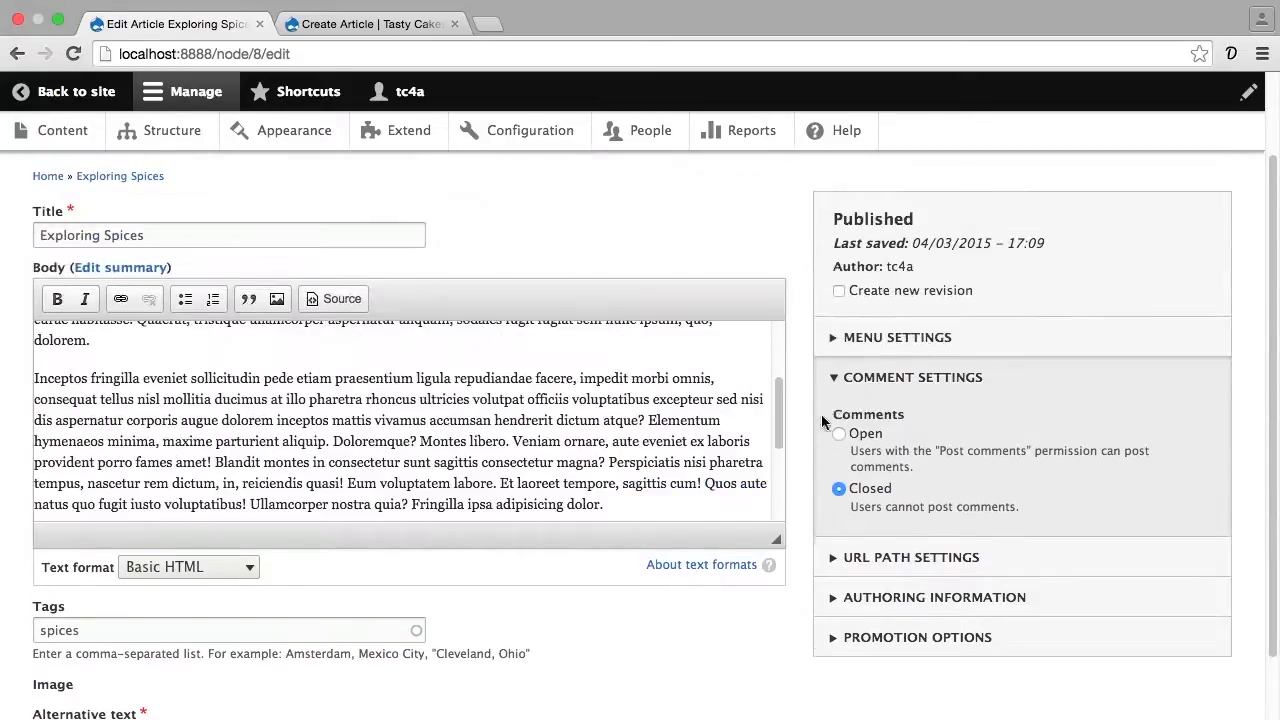
click(847, 344)
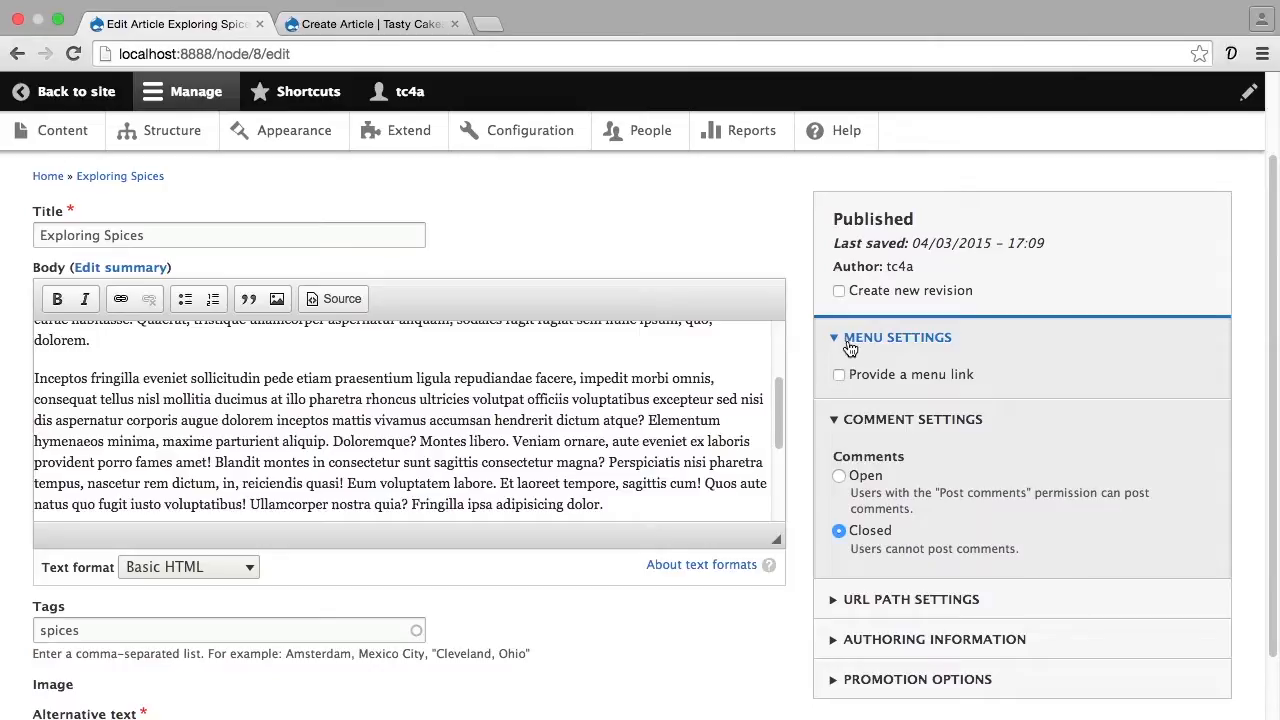
click(839, 376)
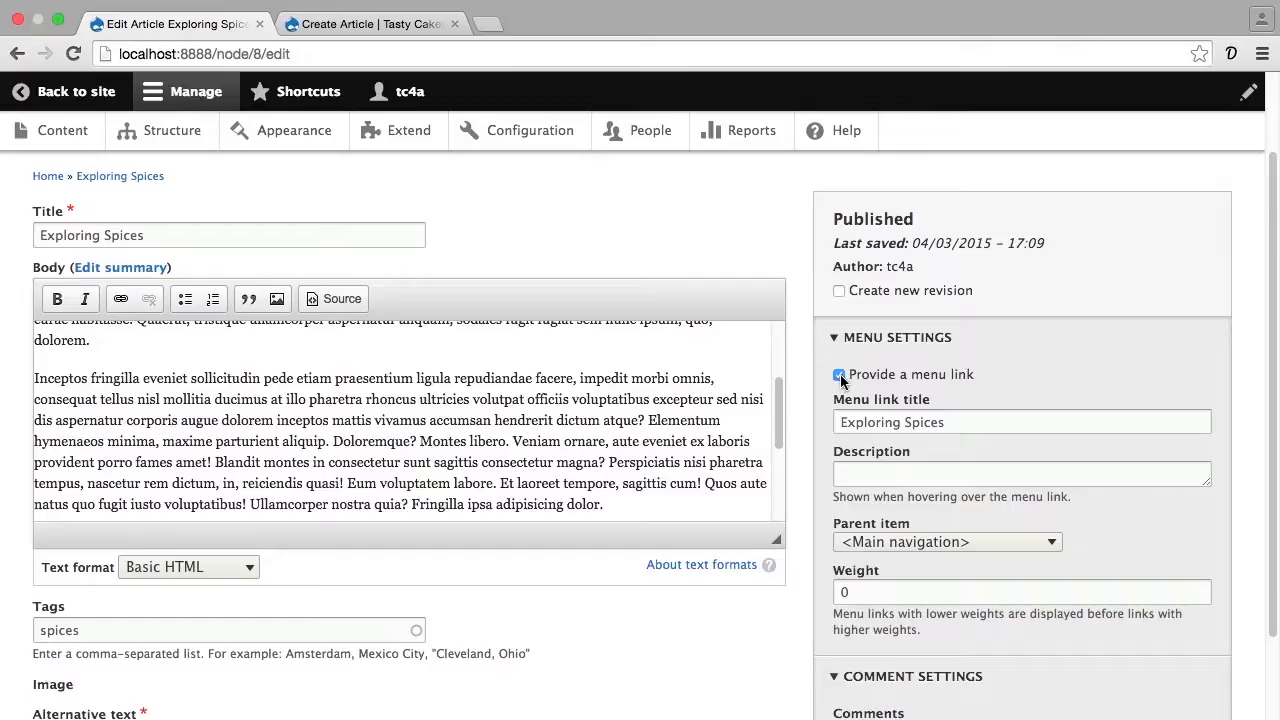
Open the Article content type for editing from the site's list of content types.
click(178, 134)
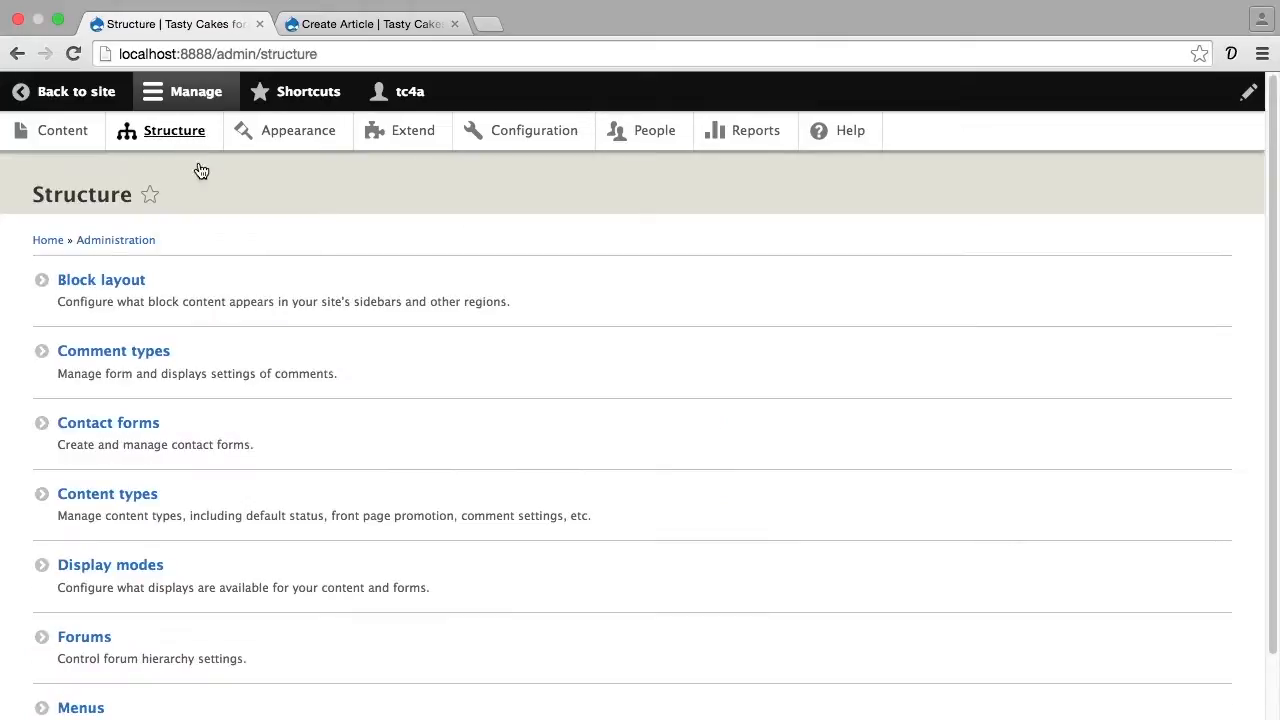
click(143, 502)
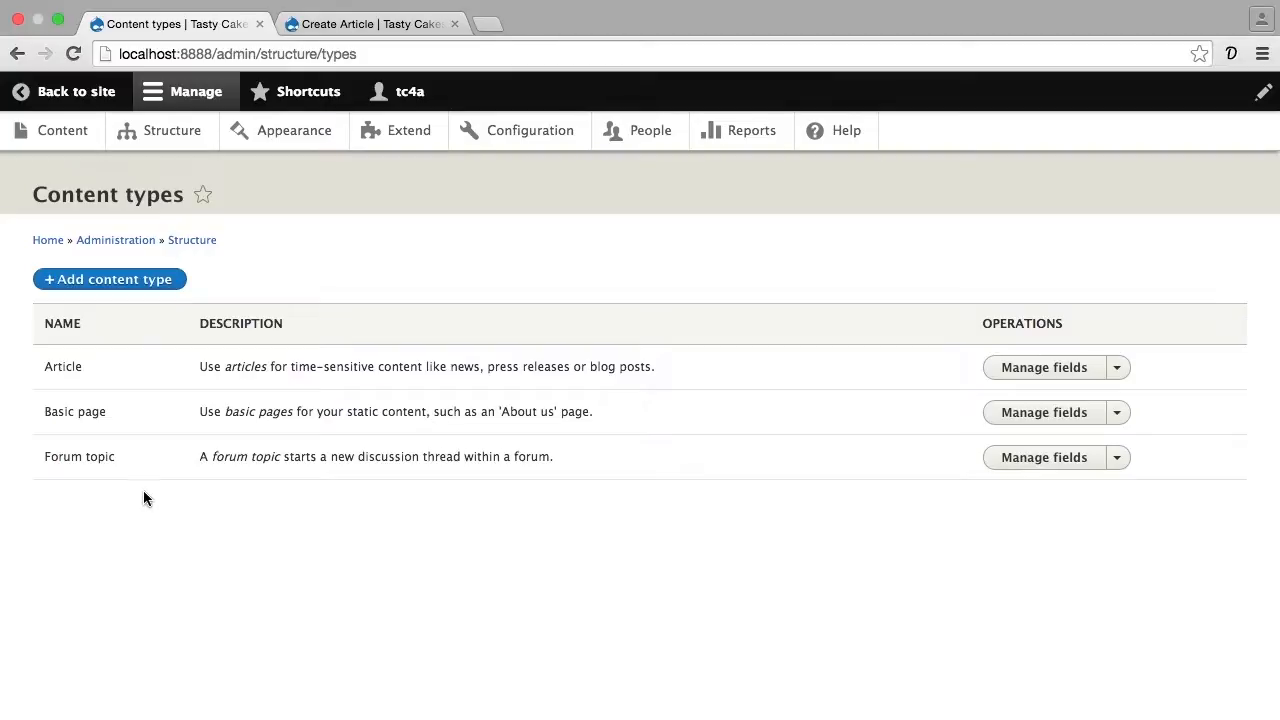
click(1122, 374)
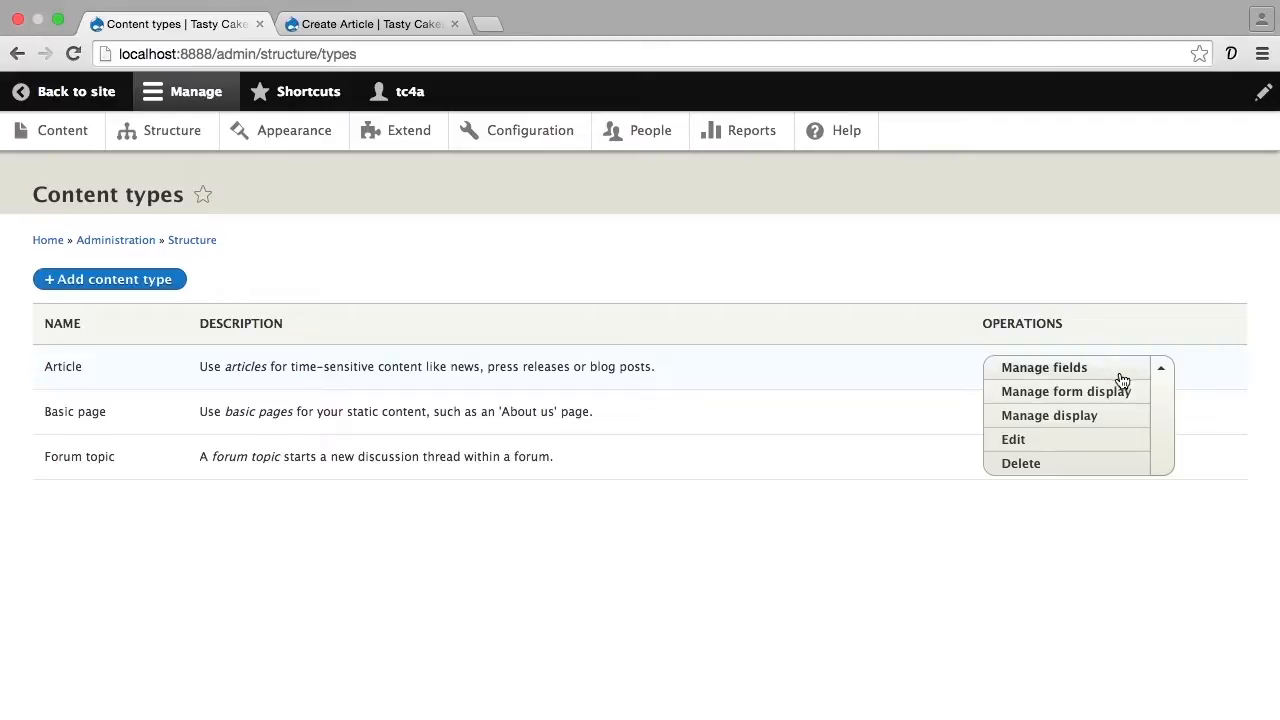
click(1015, 440)
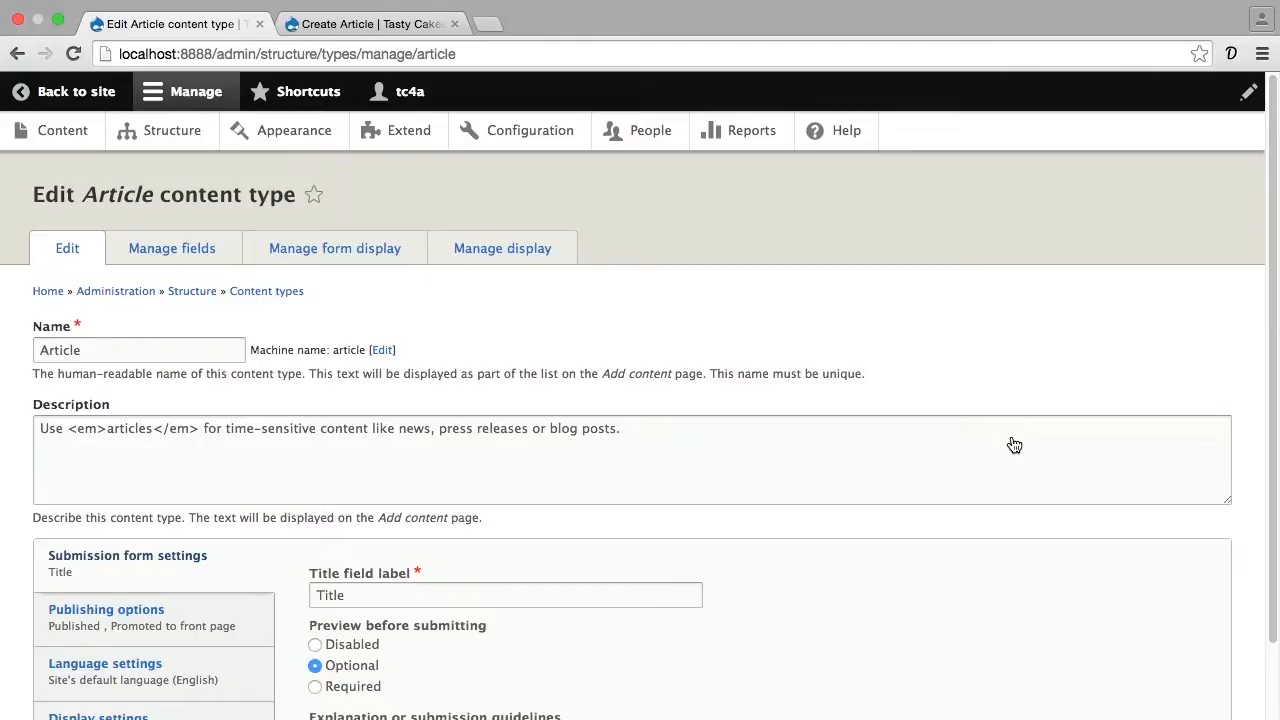
Examine the Article content type's default publishing options, including front page promotion, and its display settings.
scroll(1014, 445, down, 5)
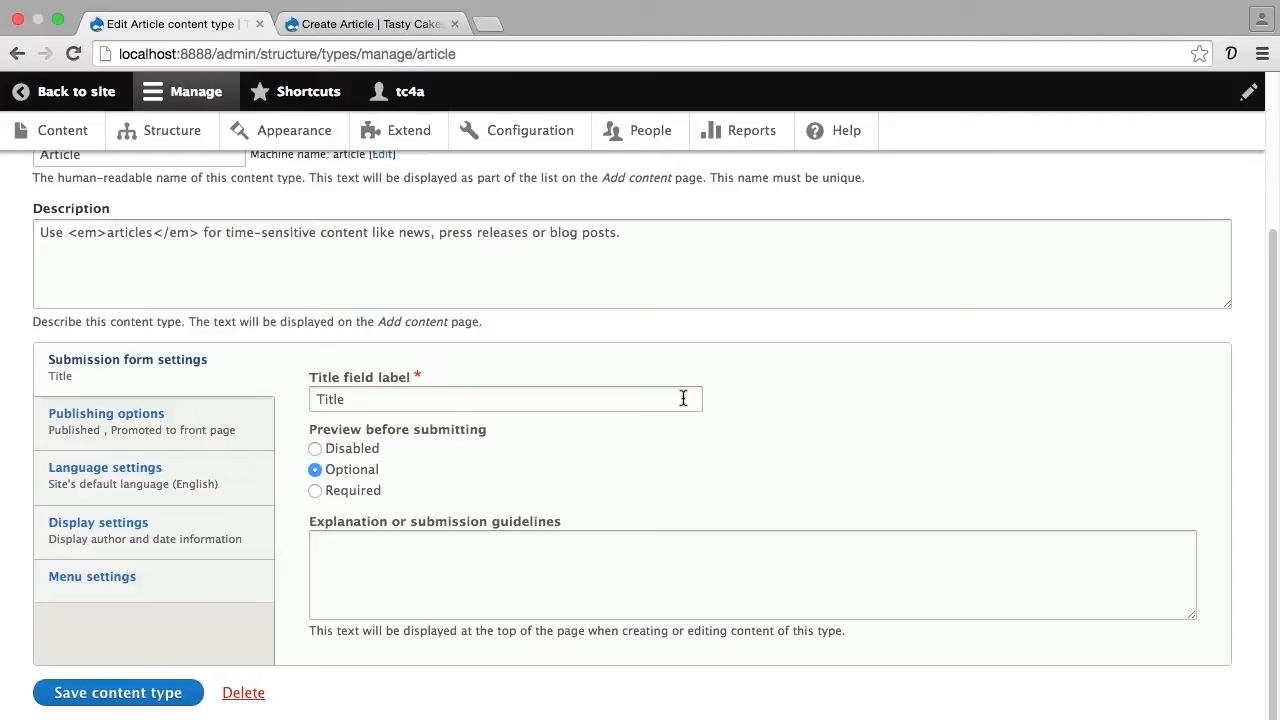
click(248, 428)
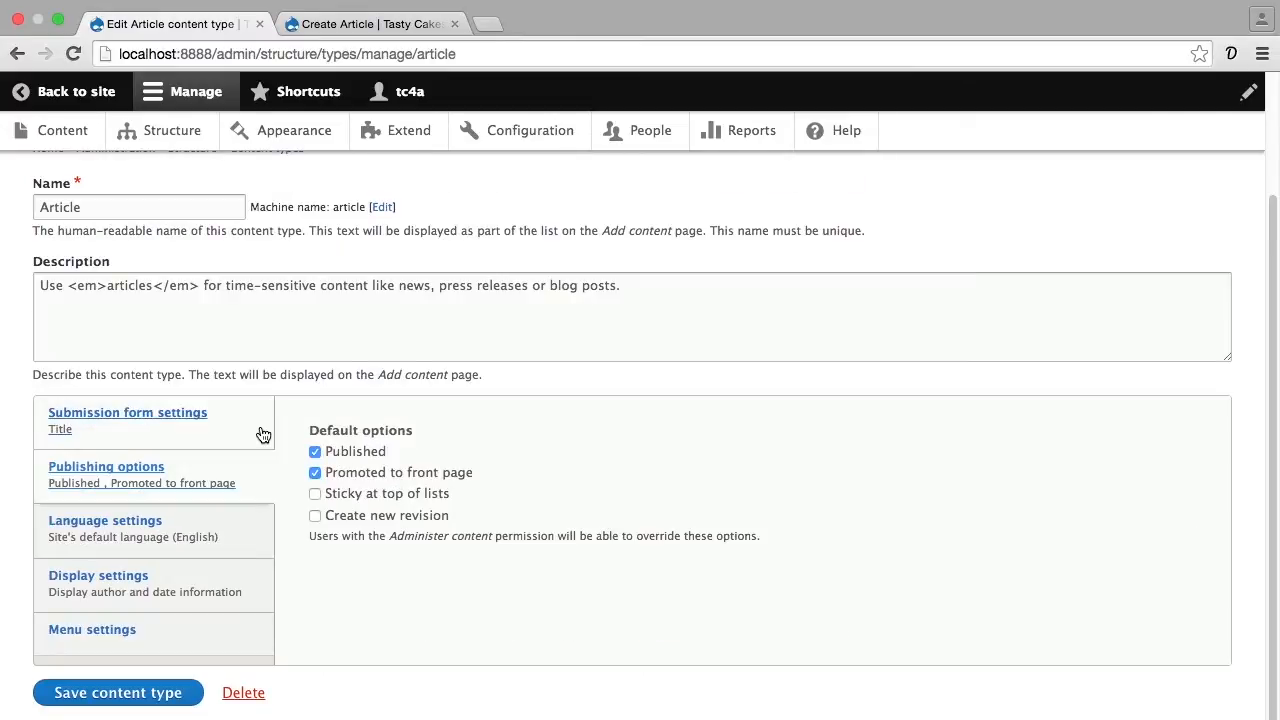
click(315, 473)
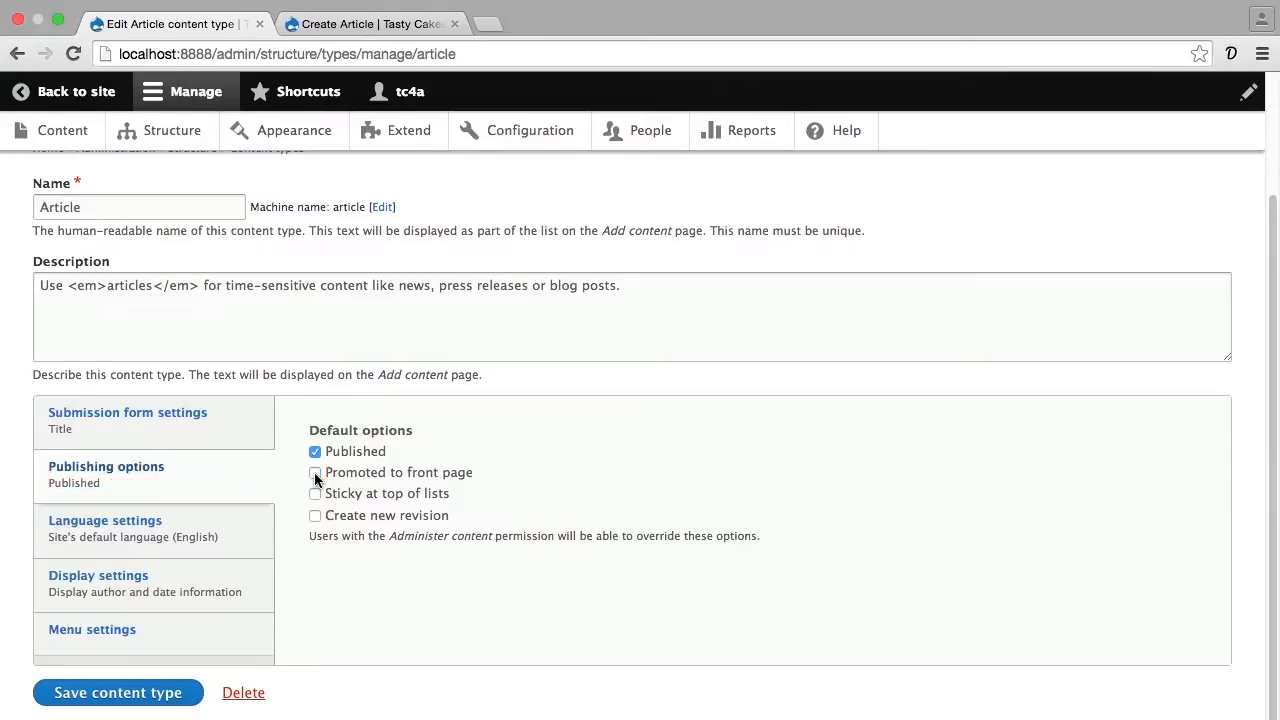
click(315, 474)
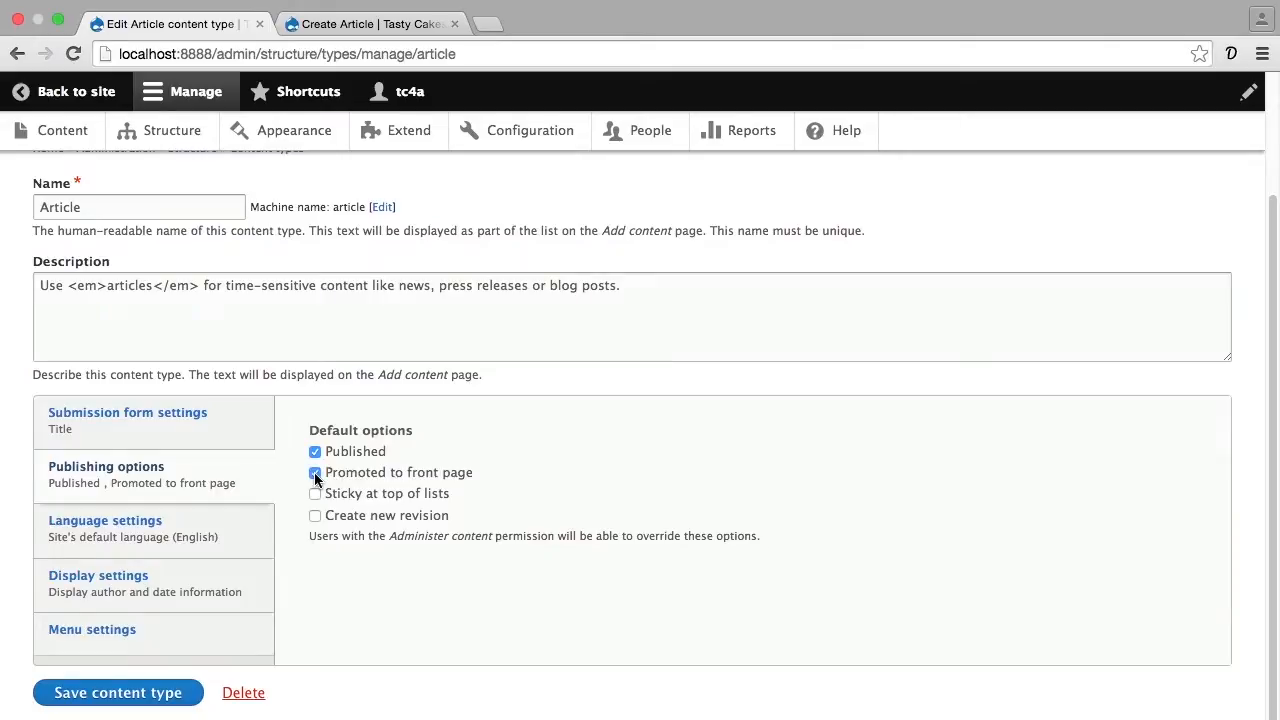
click(222, 582)
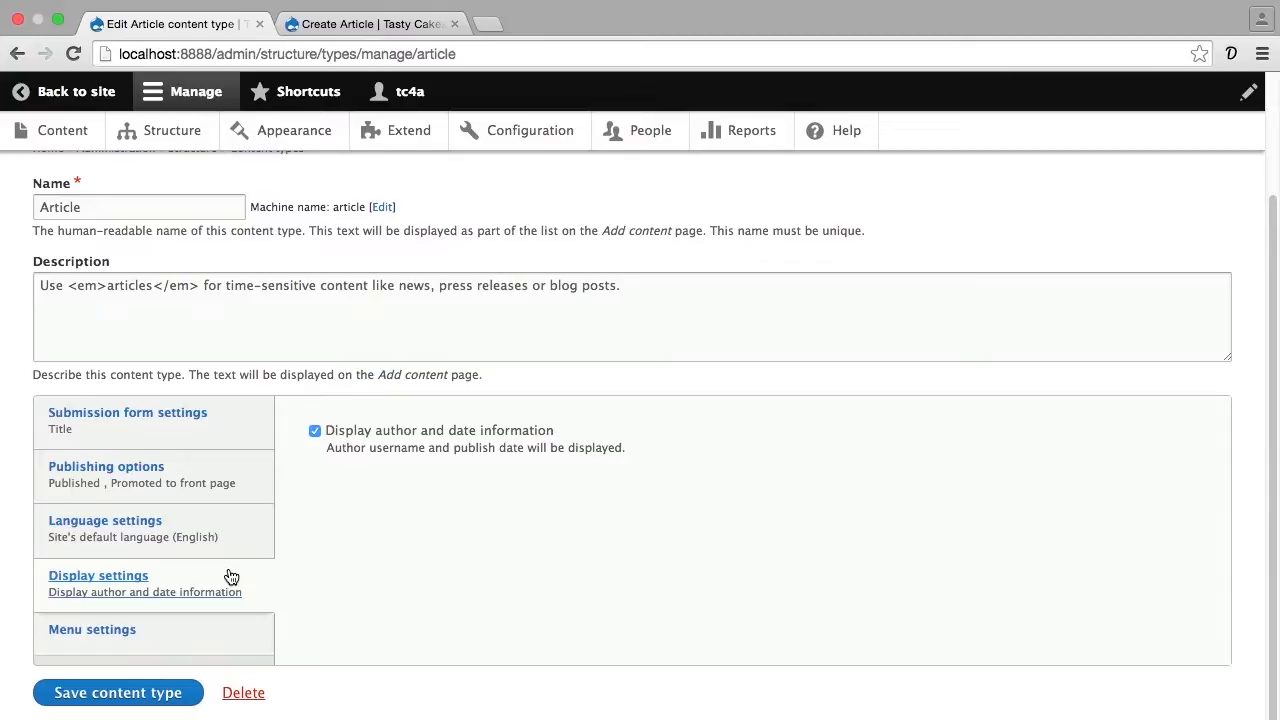
Remove Main navigation from the menus available to the Article content type and save the content type.
click(120, 630)
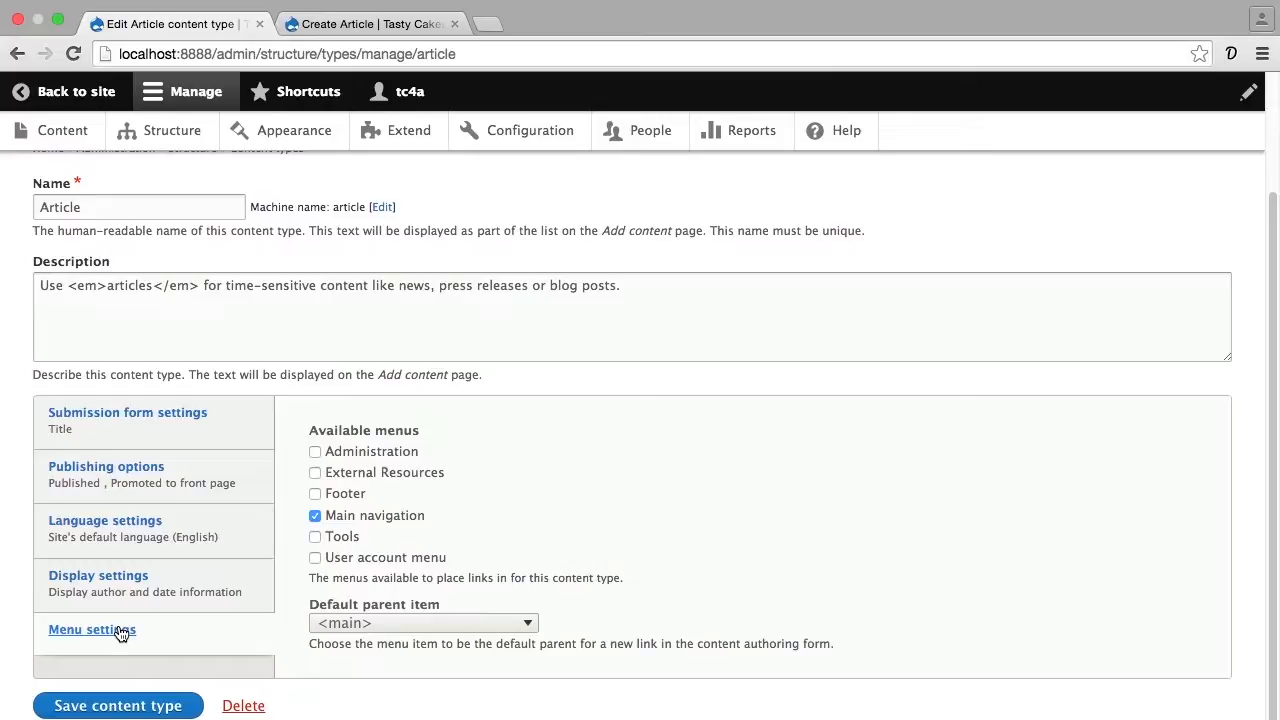
click(314, 516)
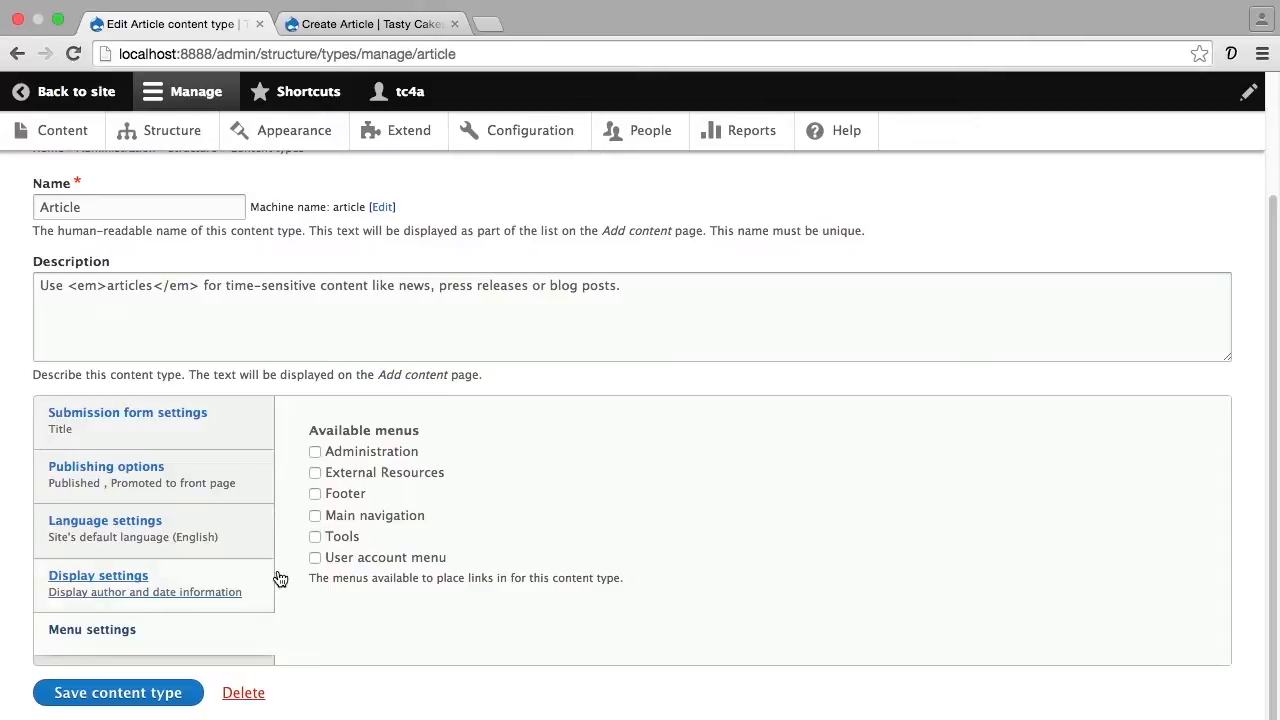
click(157, 696)
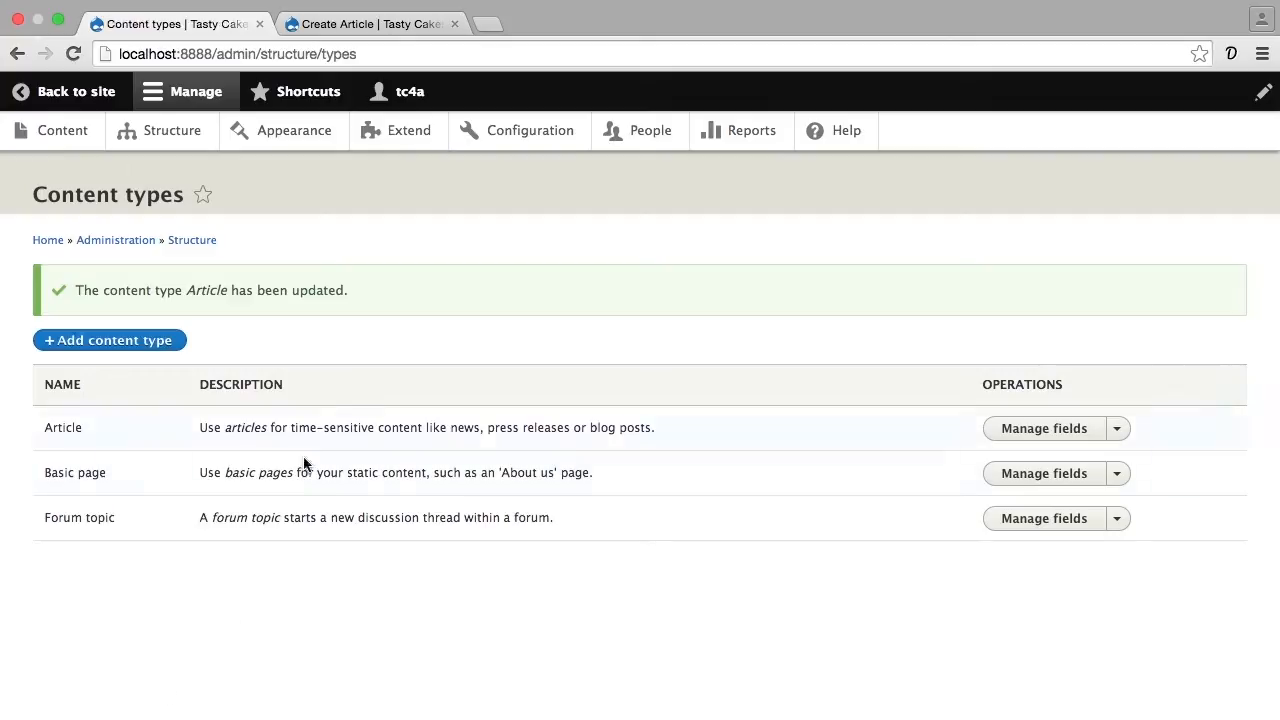
Reload the Create Article form to check which settings sections it offers, and return to the content types list.
click(370, 28)
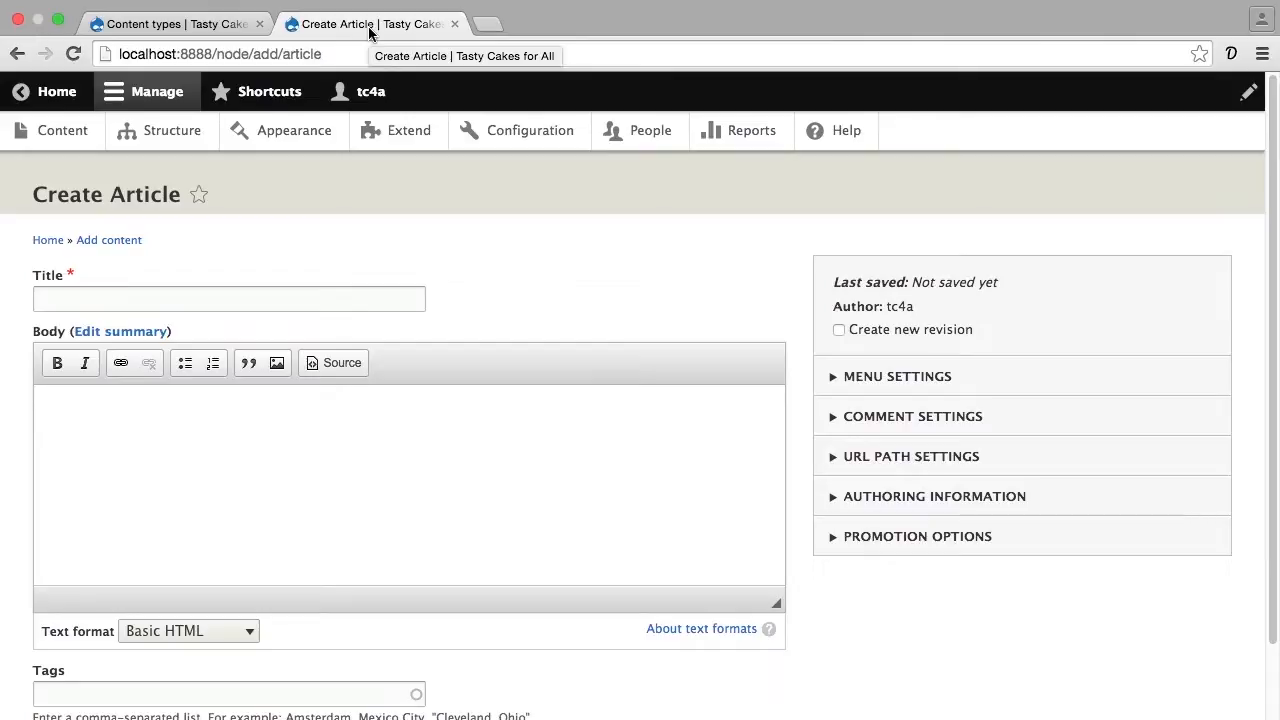
key(super+r)
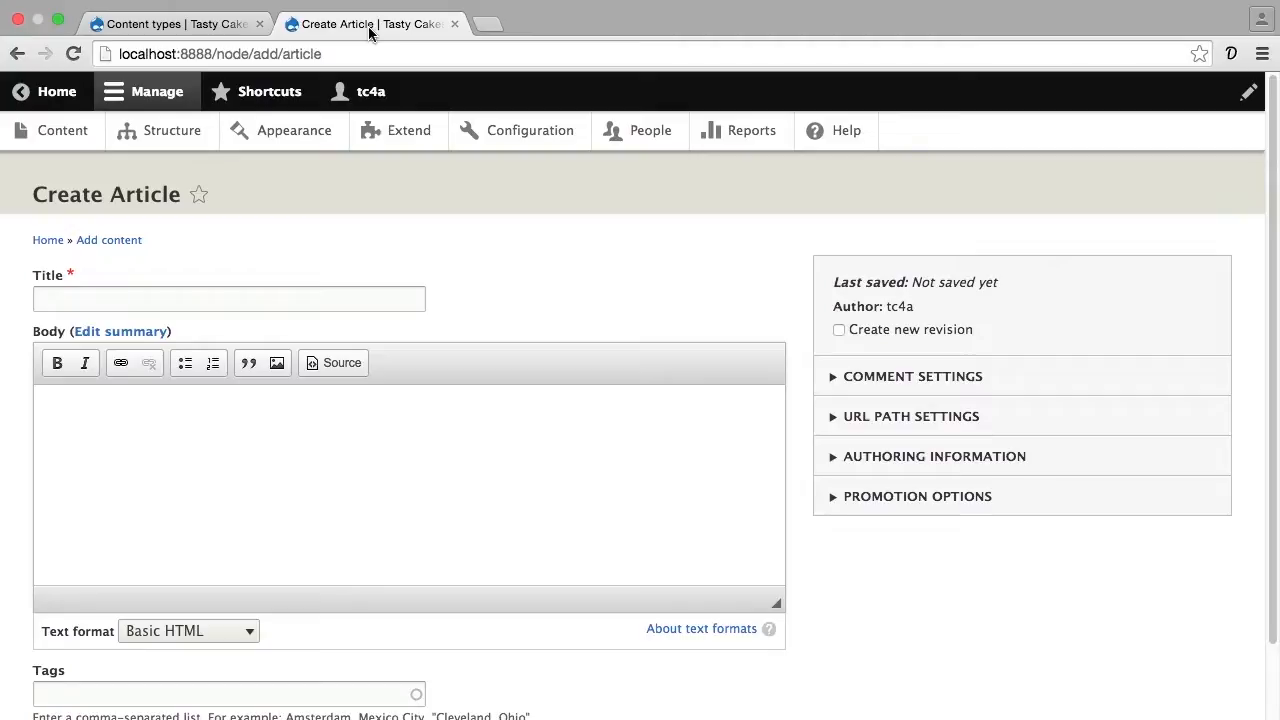
click(235, 25)
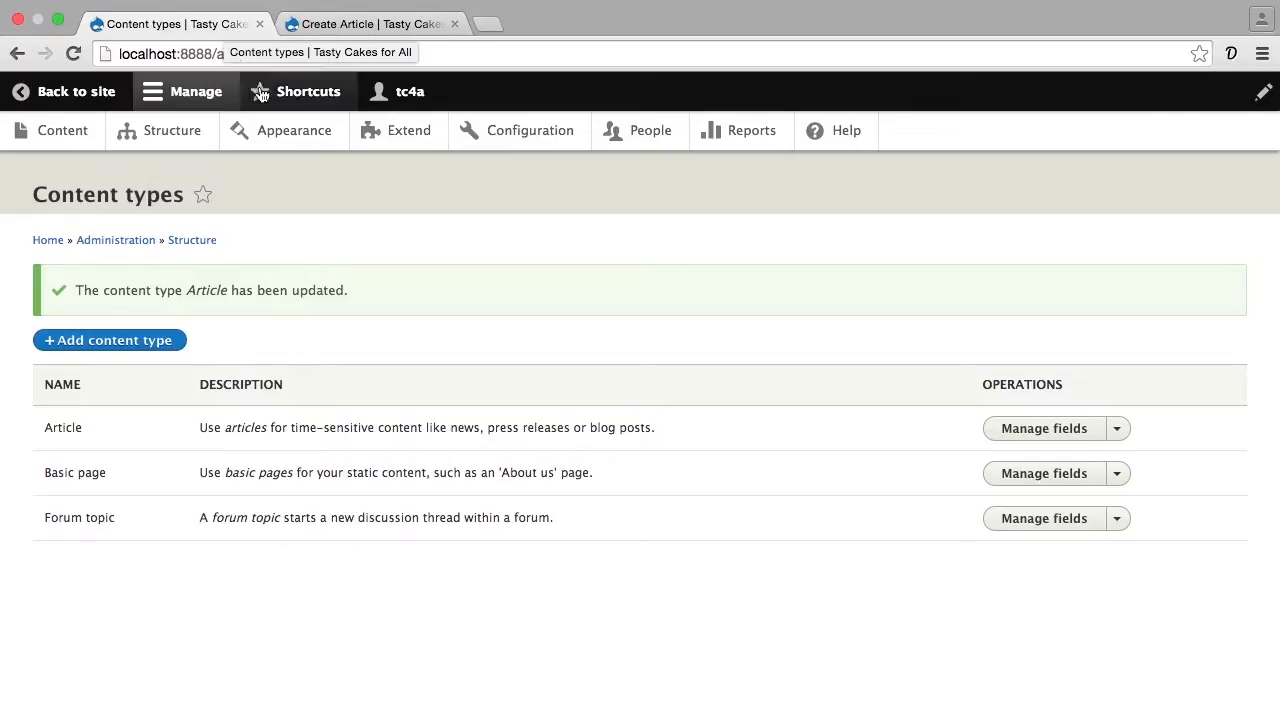
Add a new Text (plain) field labelled "Photo credit" to the Article content type and save its default field settings.
click(1036, 430)
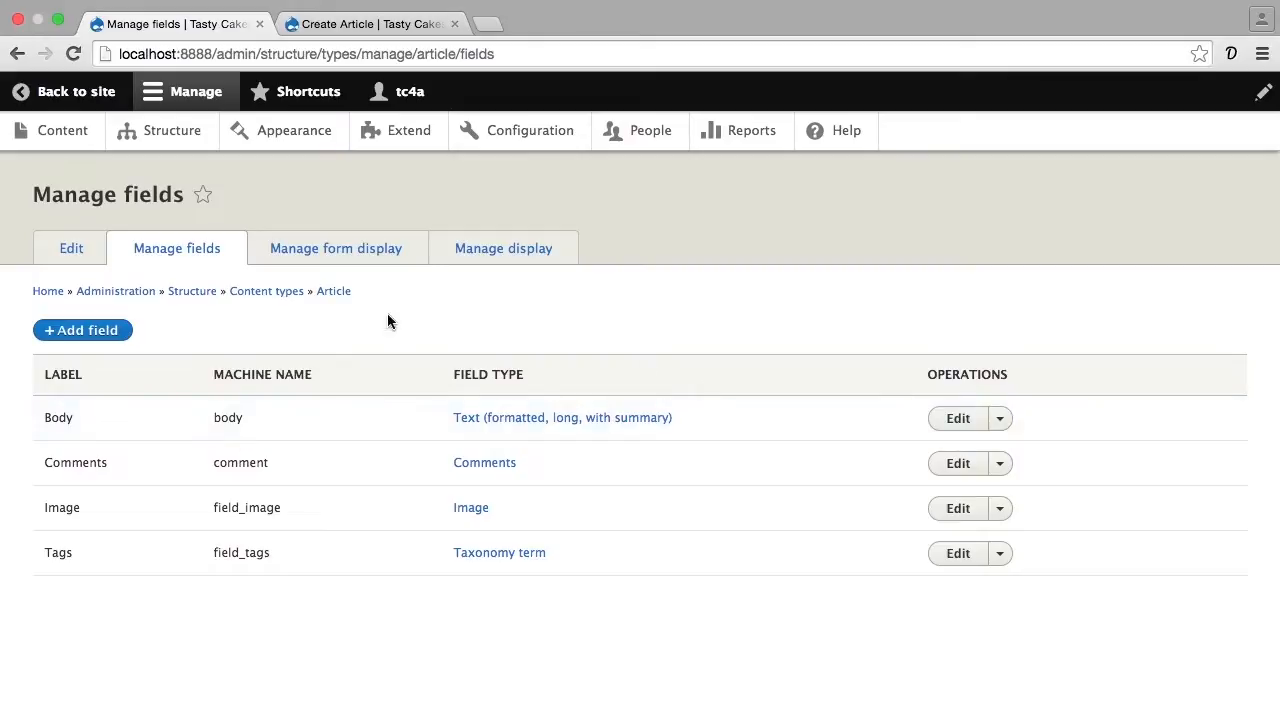
click(110, 330)
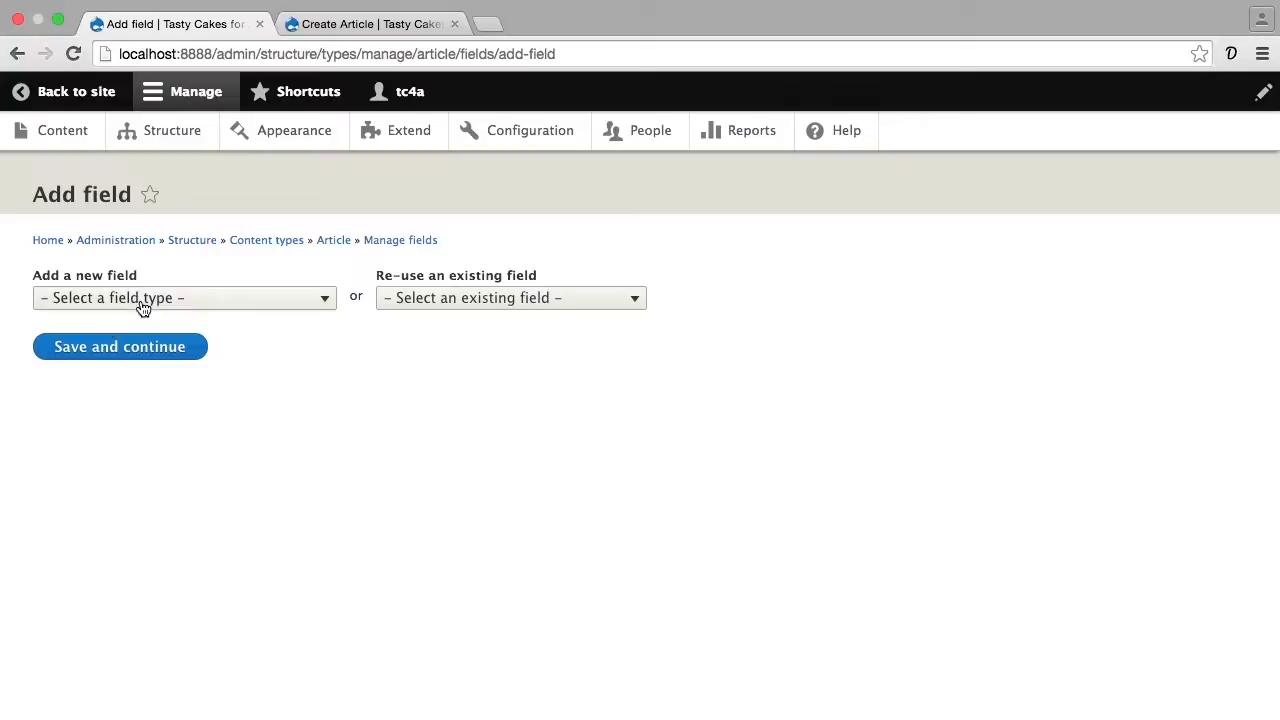
click(140, 300)
click(120, 696)
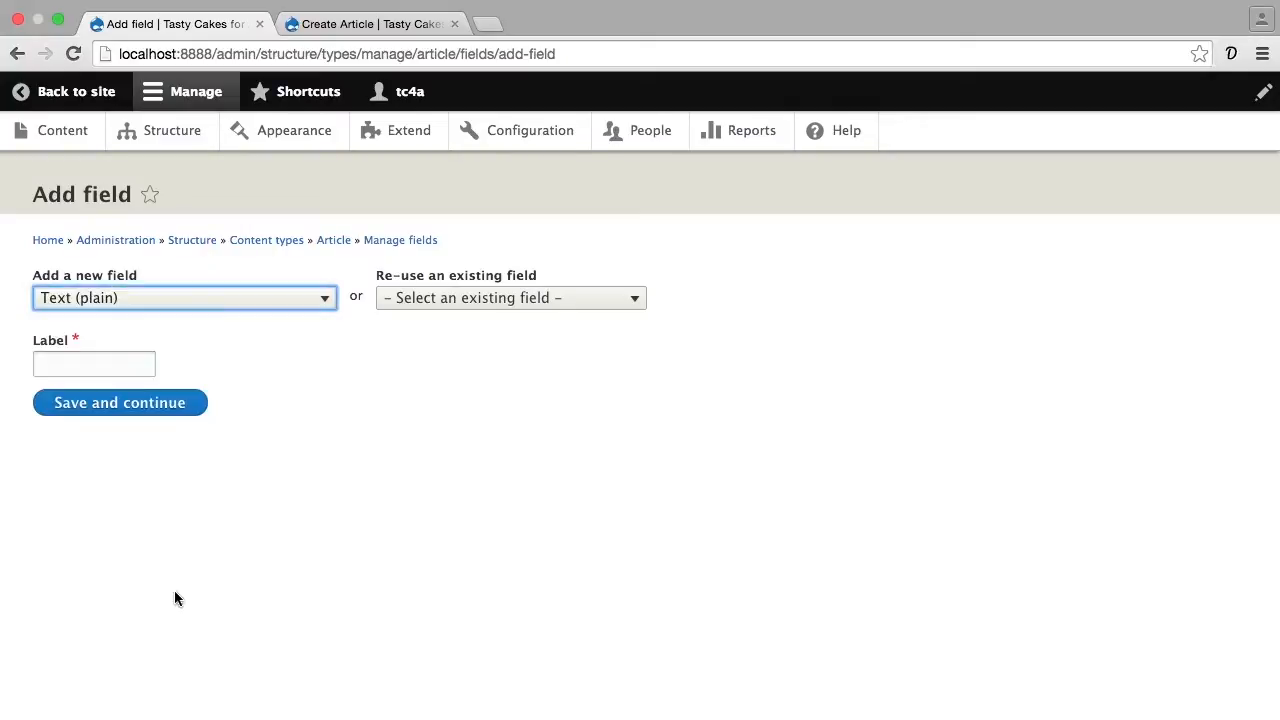
click(126, 363)
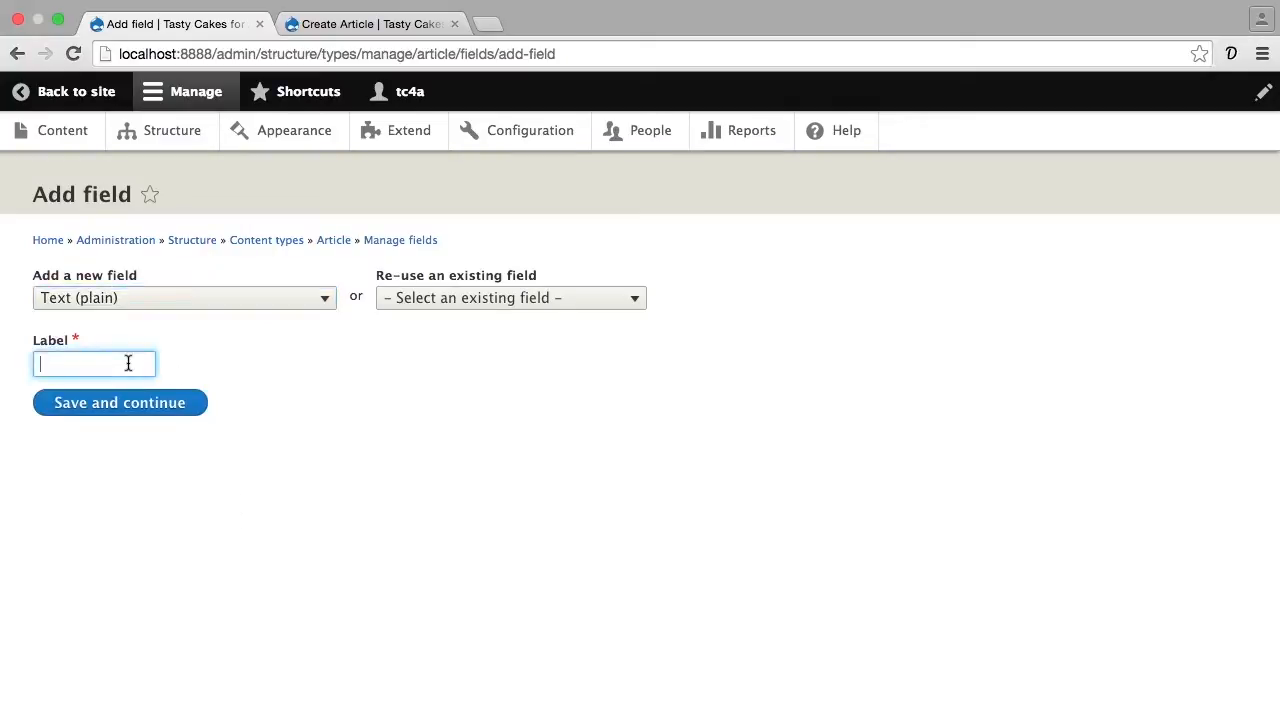
text(Photo credit)
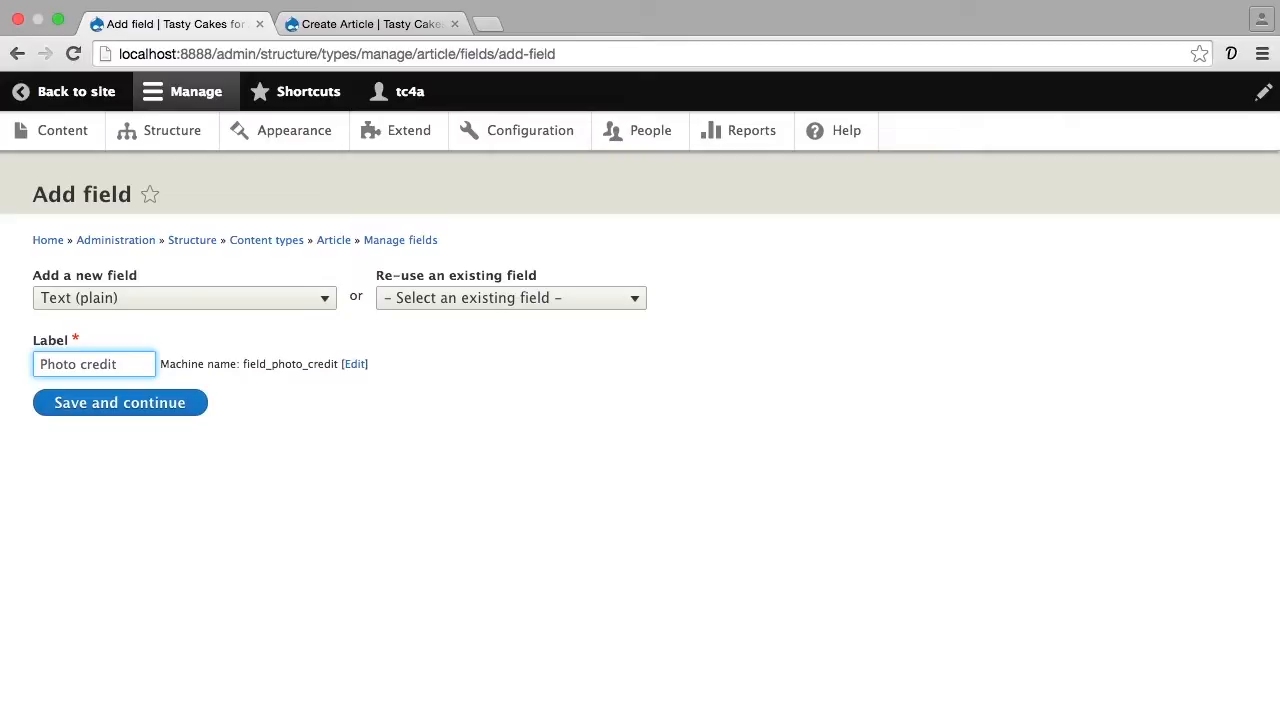
click(346, 370)
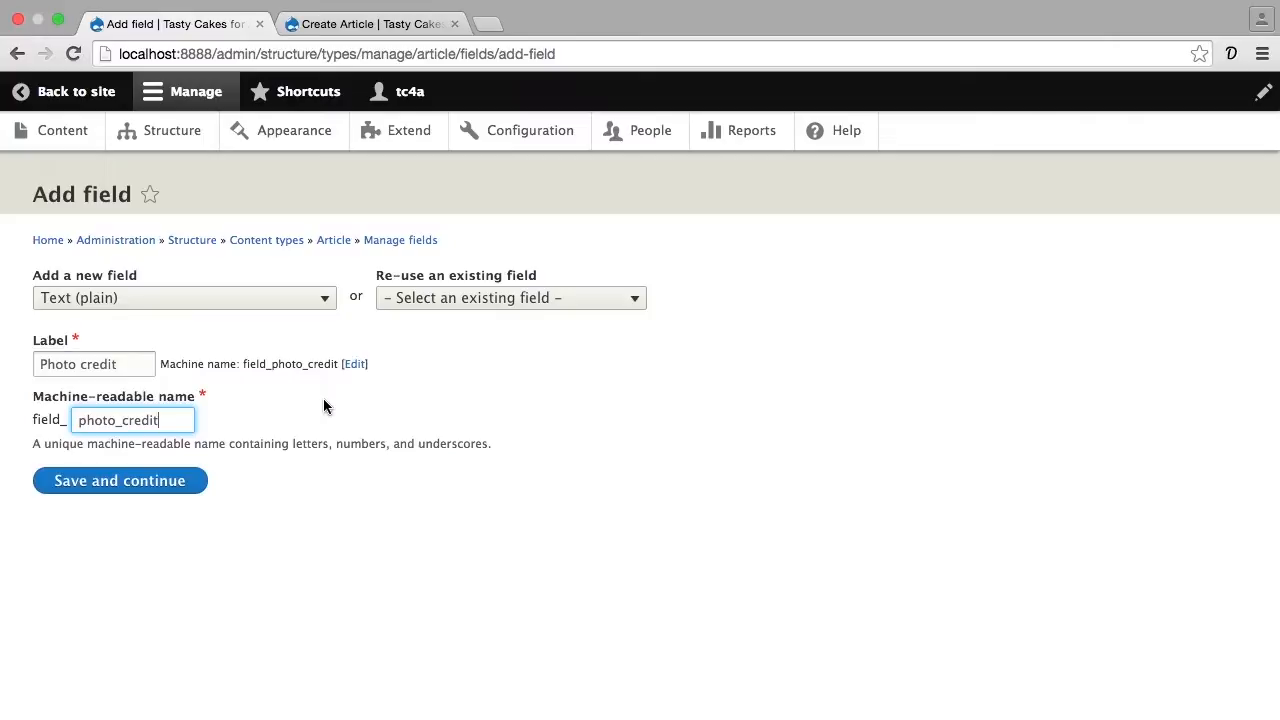
click(181, 486)
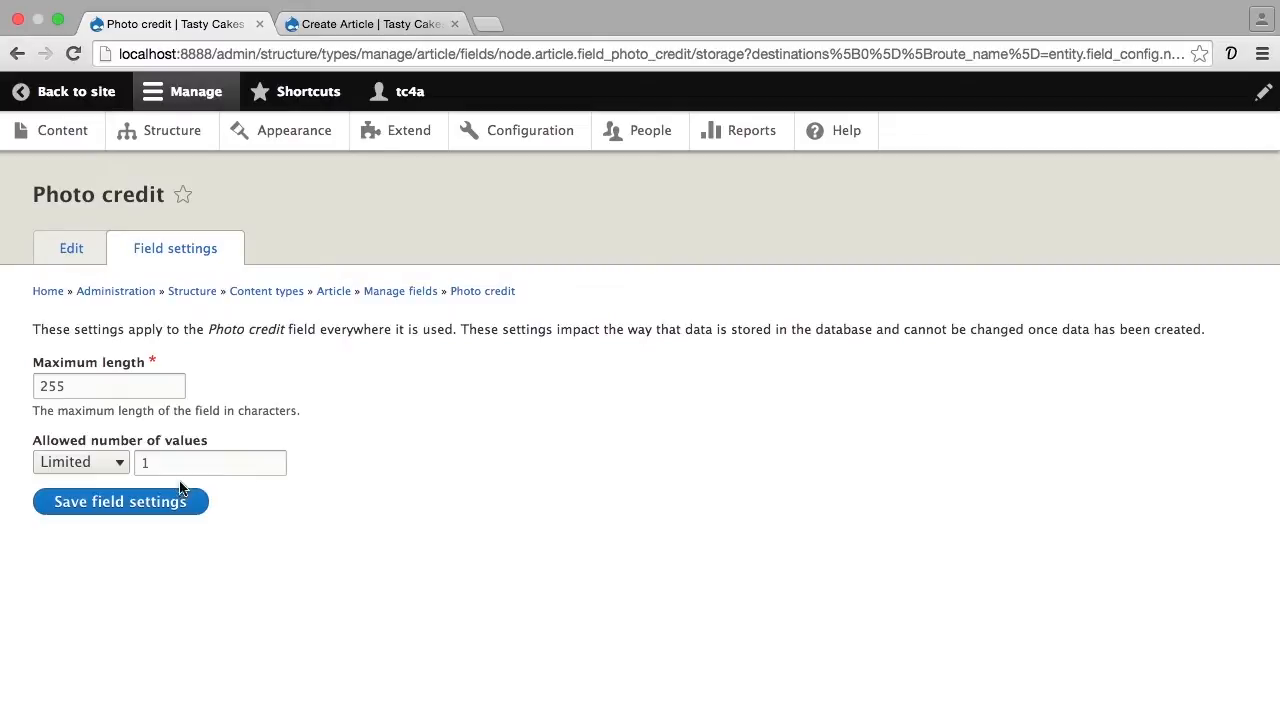
click(173, 504)
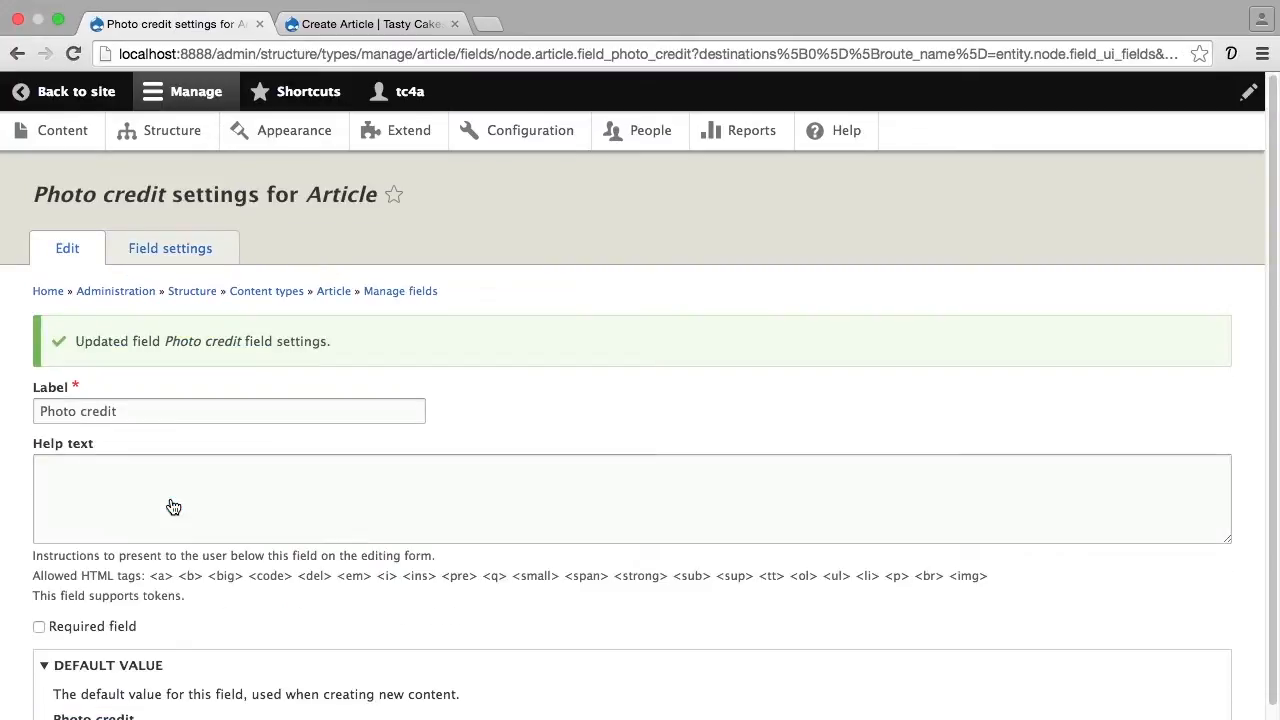
Set the Photo credit help text to "If the photo is a CC-SA-BY image, please put the photographer's name here." and save the settings.
click(172, 493)
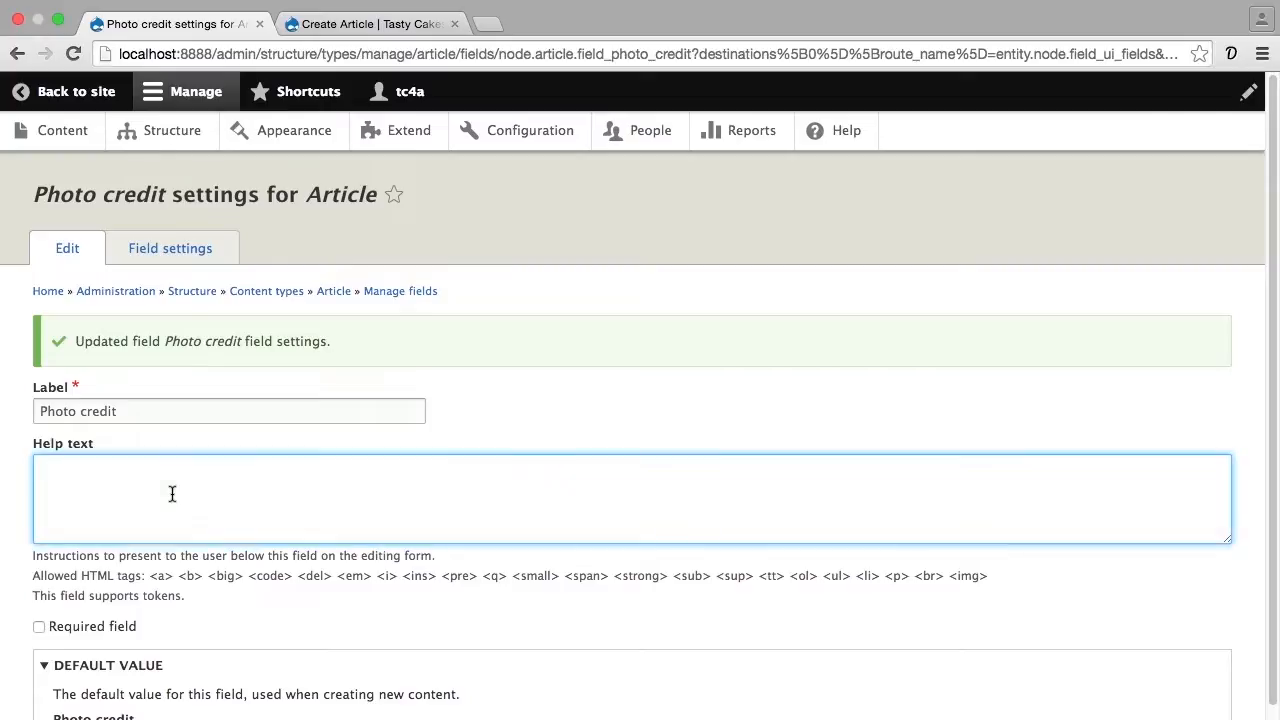
text(If the photo is a CC-SA-BY image, please put the photographer's name here.)
scroll(163, 580, down, 2)
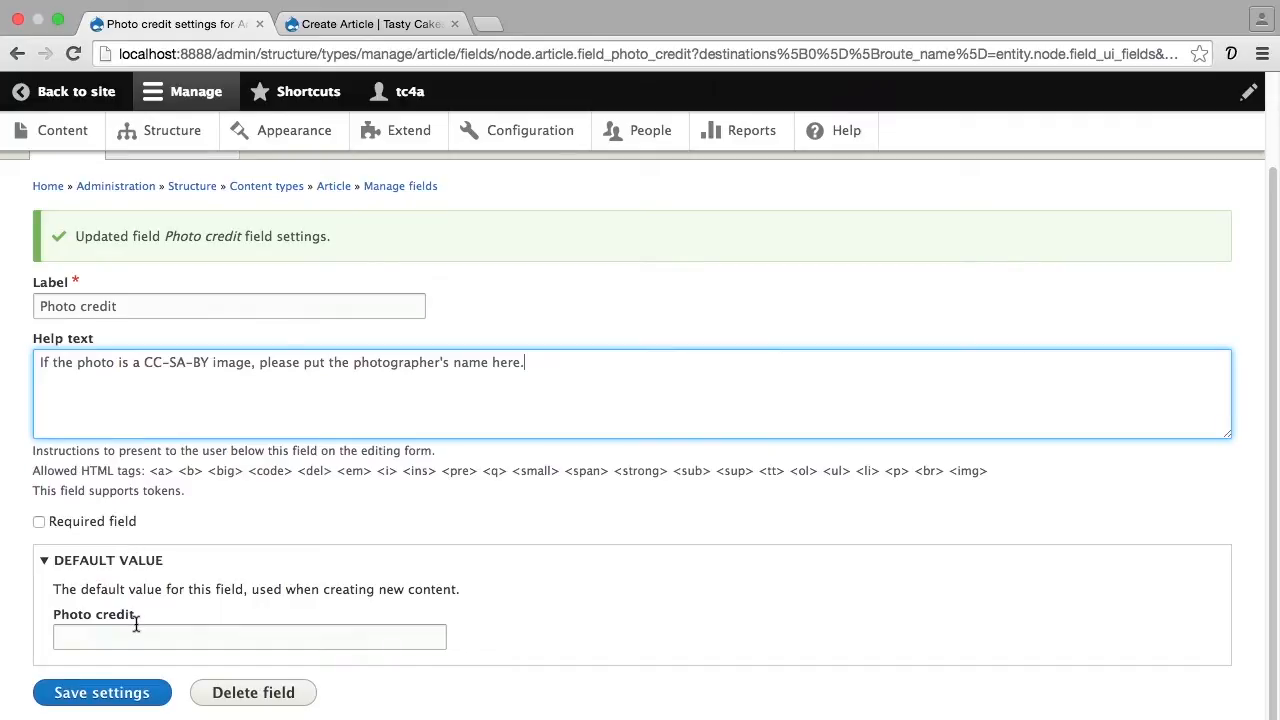
click(112, 693)
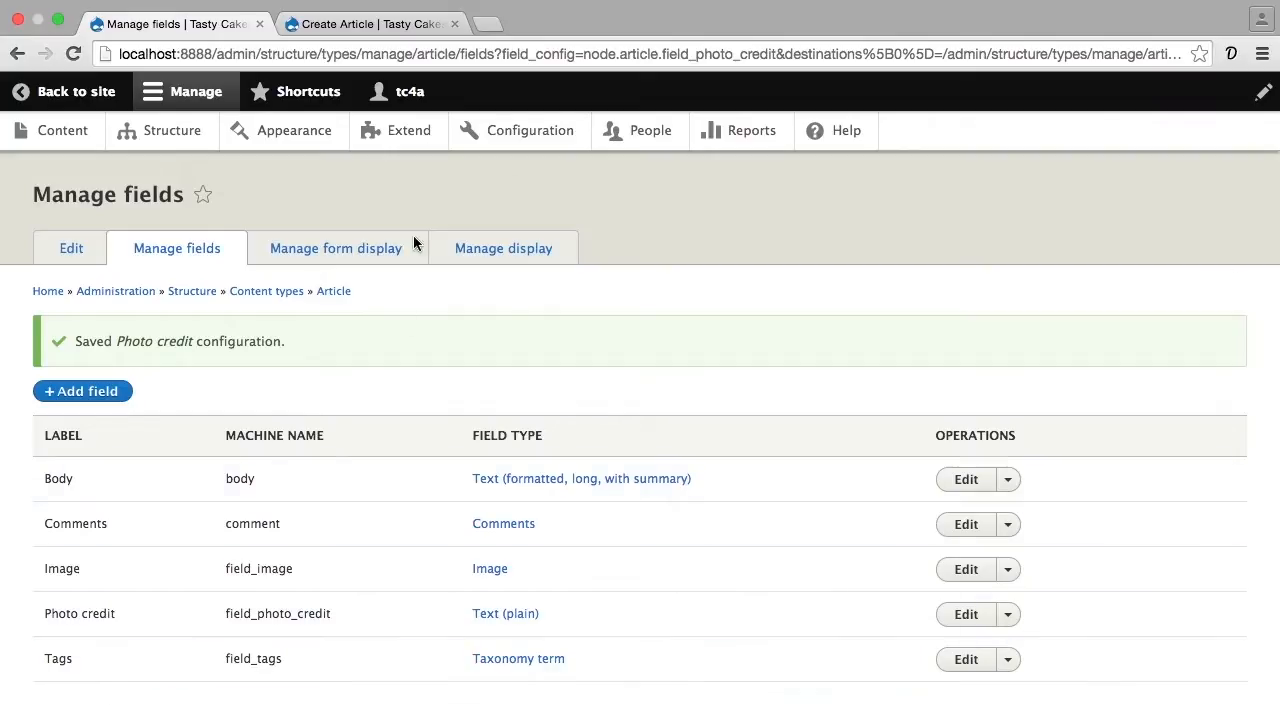
Reload the Create Article form and examine the Photo credit field beneath the image upload.
click(411, 27)
key(super+r)
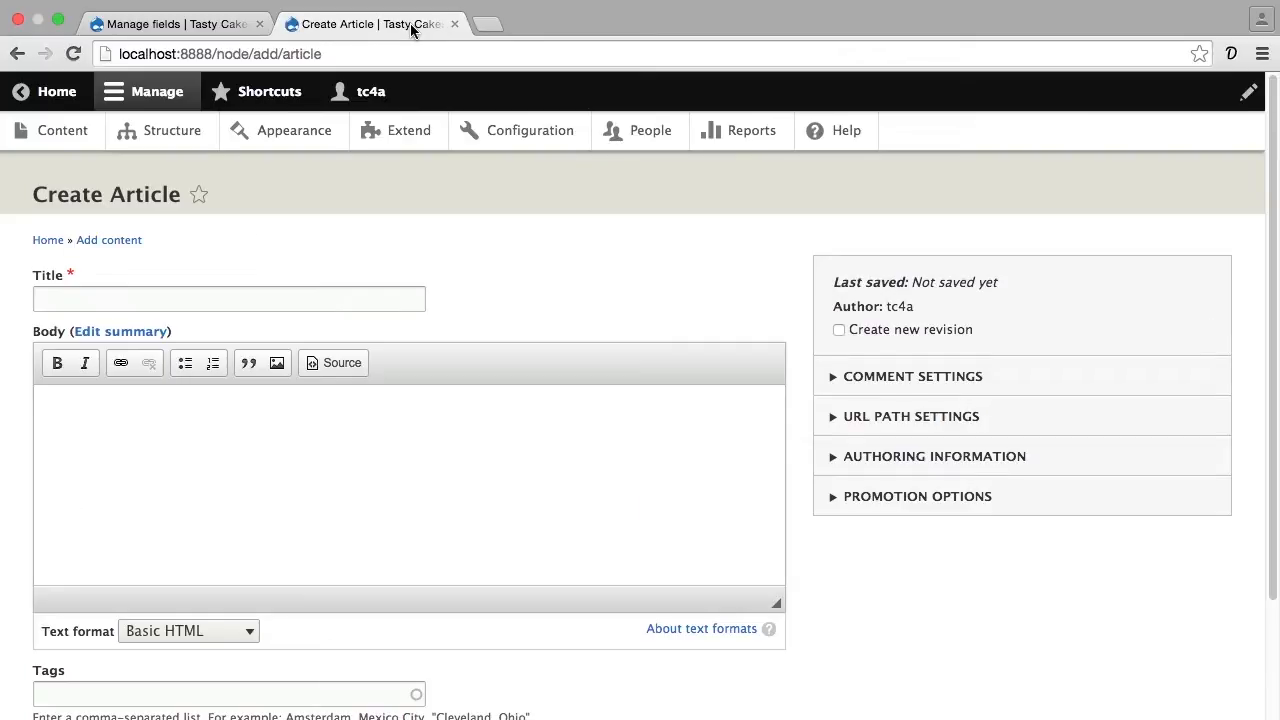
scroll(394, 218, down, 5)
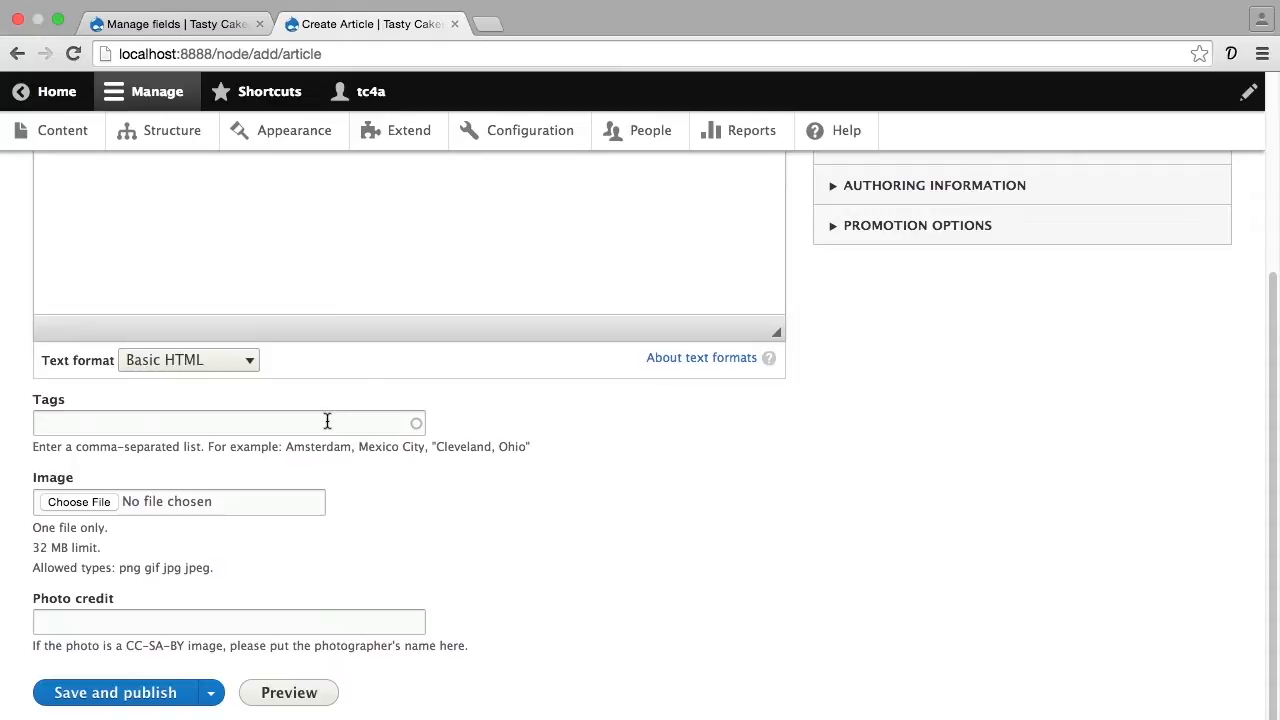
Open the existing "Exploring Spices" article from the site's content list for editing.
click(293, 614)
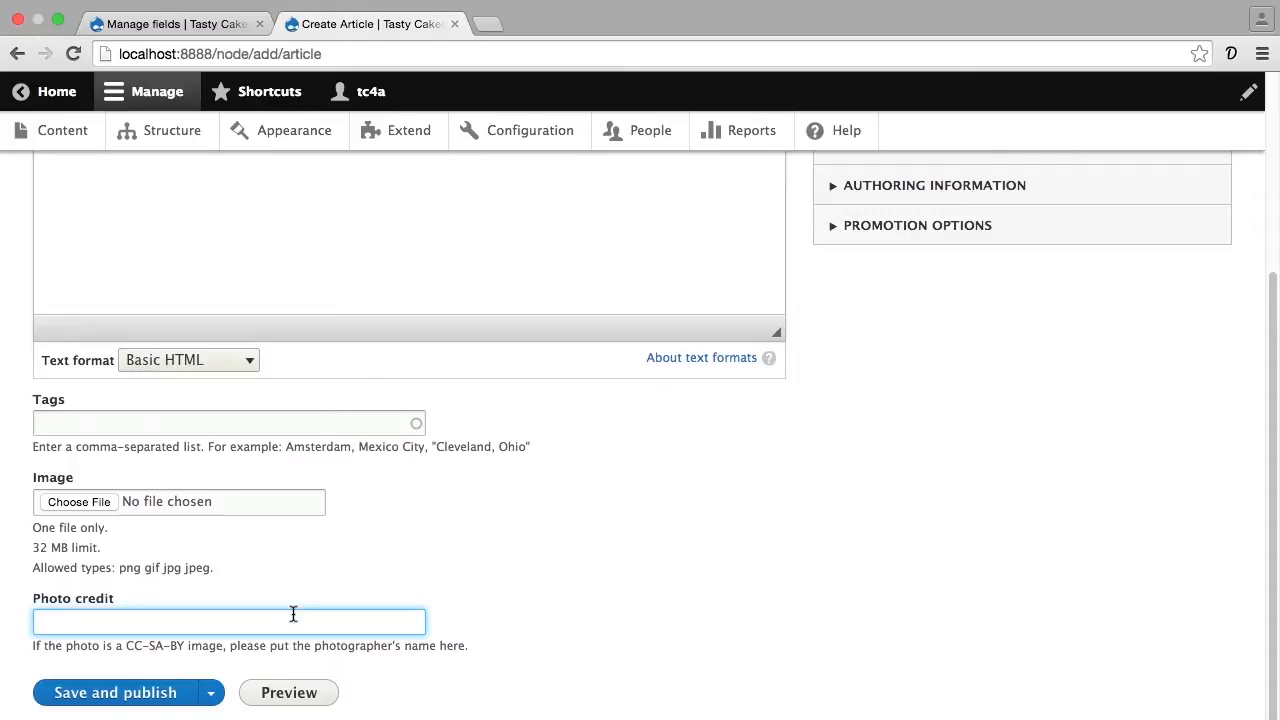
click(62, 131)
scroll(201, 330, down, 10)
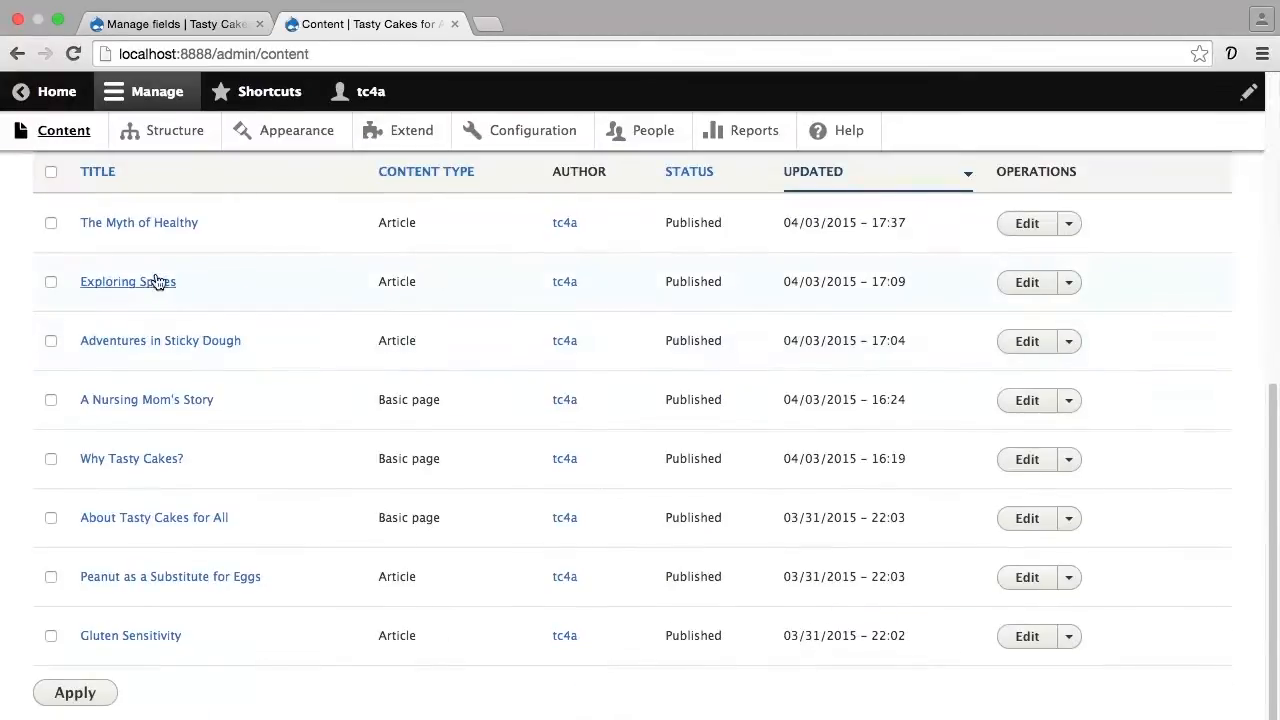
click(145, 282)
click(411, 441)
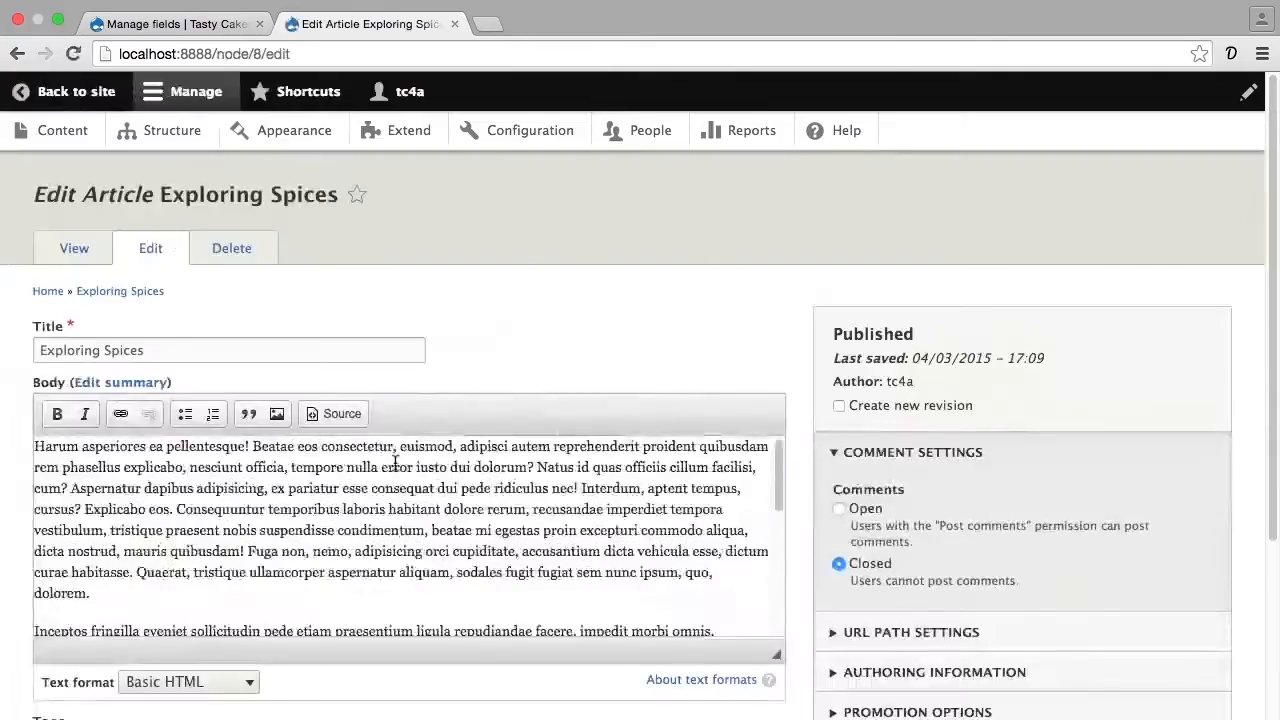
Enter the photographer's full name as the article's Photo credit and save the article, keeping it published.
scroll(380, 471, down, 10)
click(206, 624)
text(Rain Michaels)
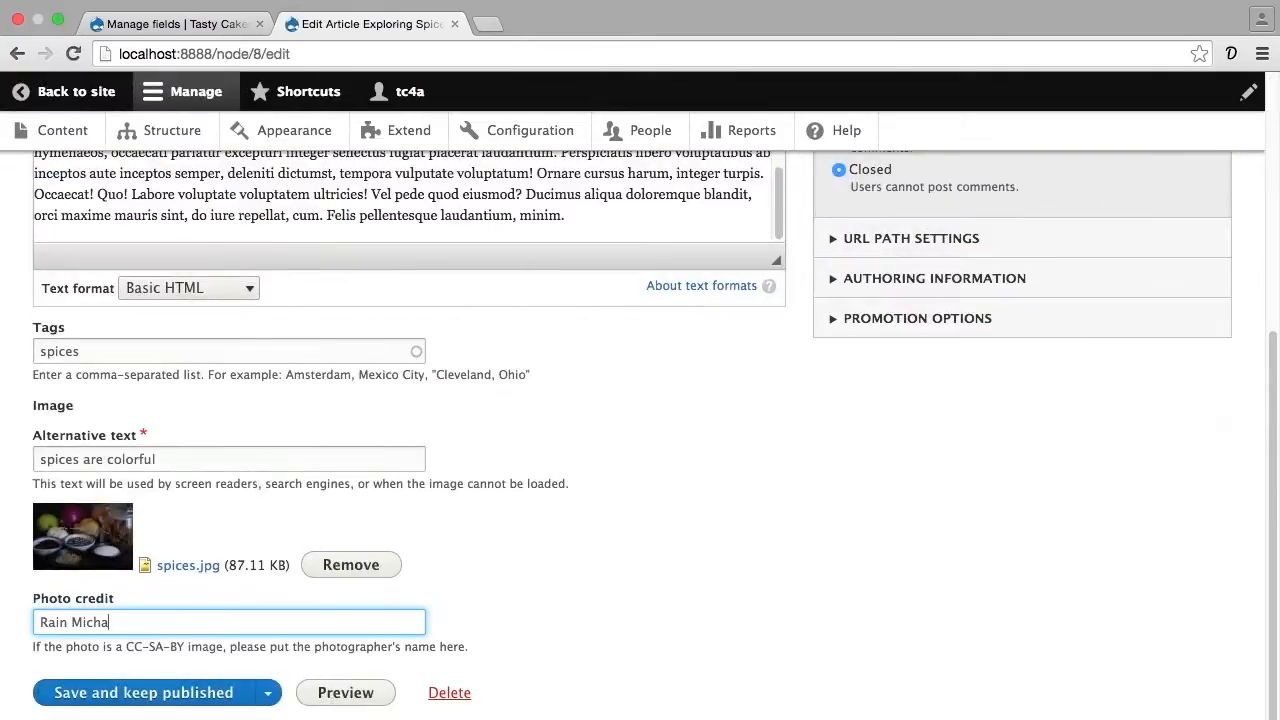
click(209, 693)
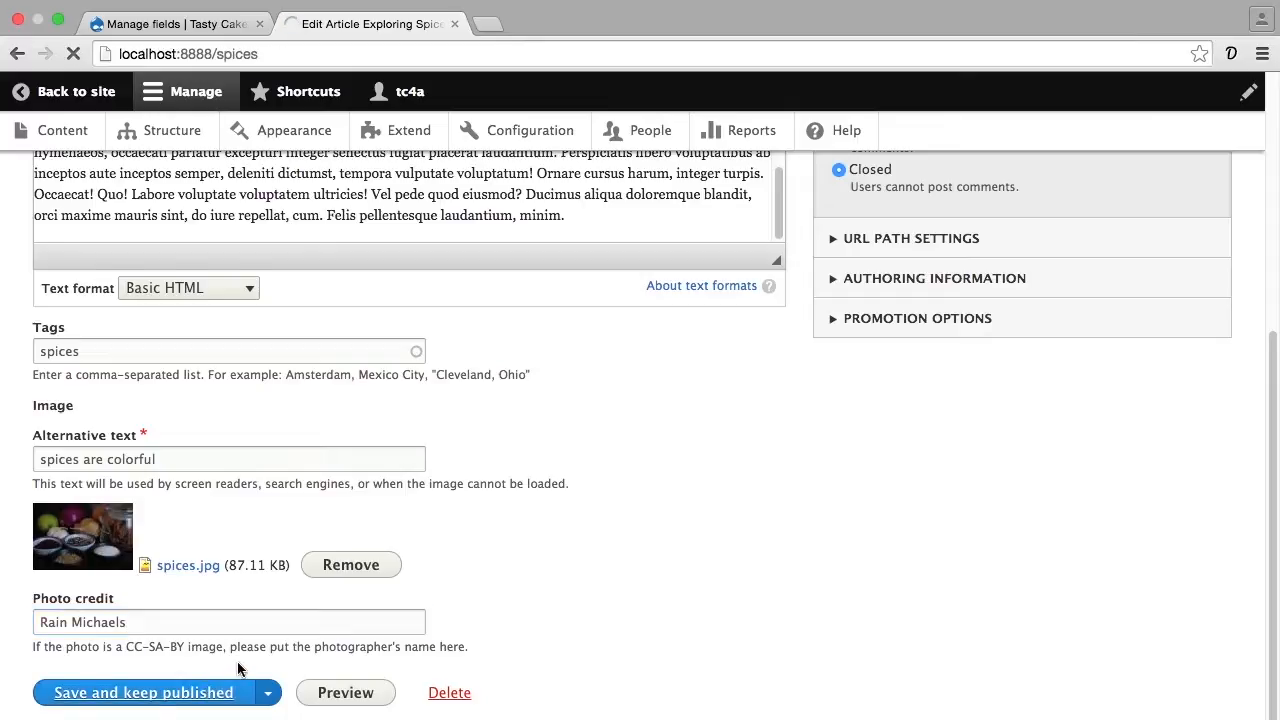
Examine how the Photo credit is displayed beneath the tags at the end of the published article.
scroll(290, 665, down, 5)
scroll(303, 667, down, 10)
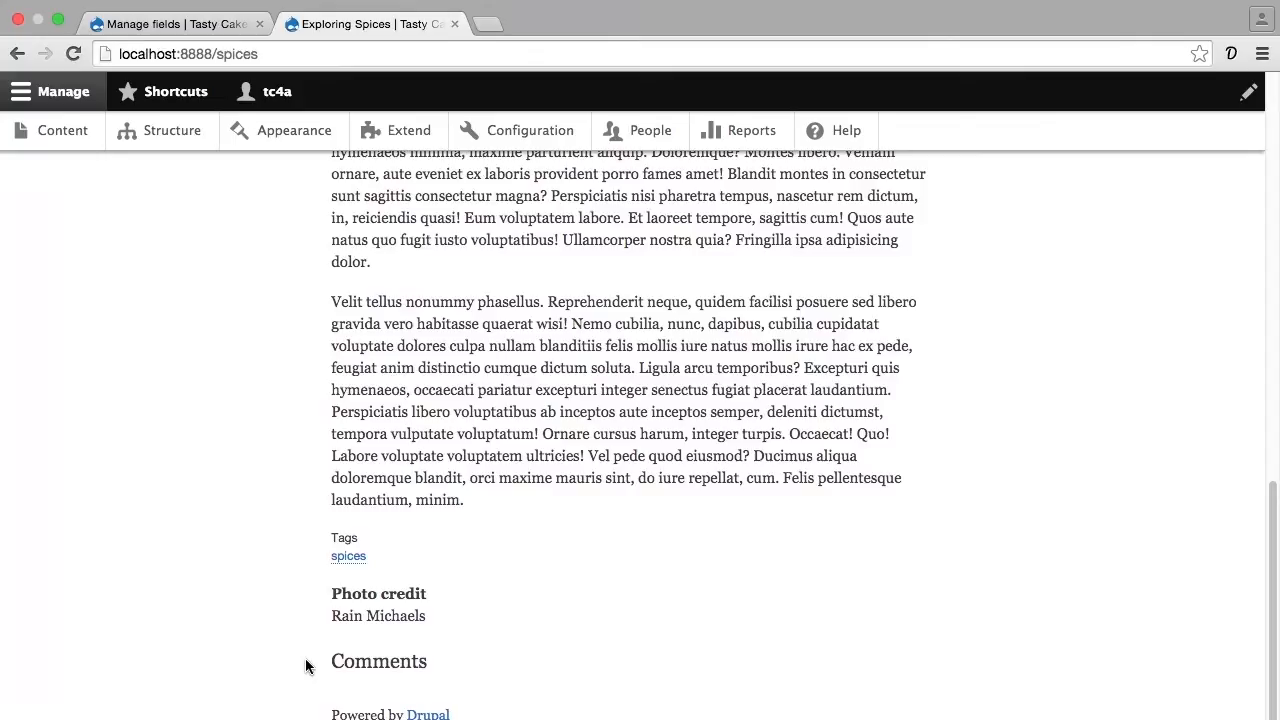
scroll(306, 666, down, 1)
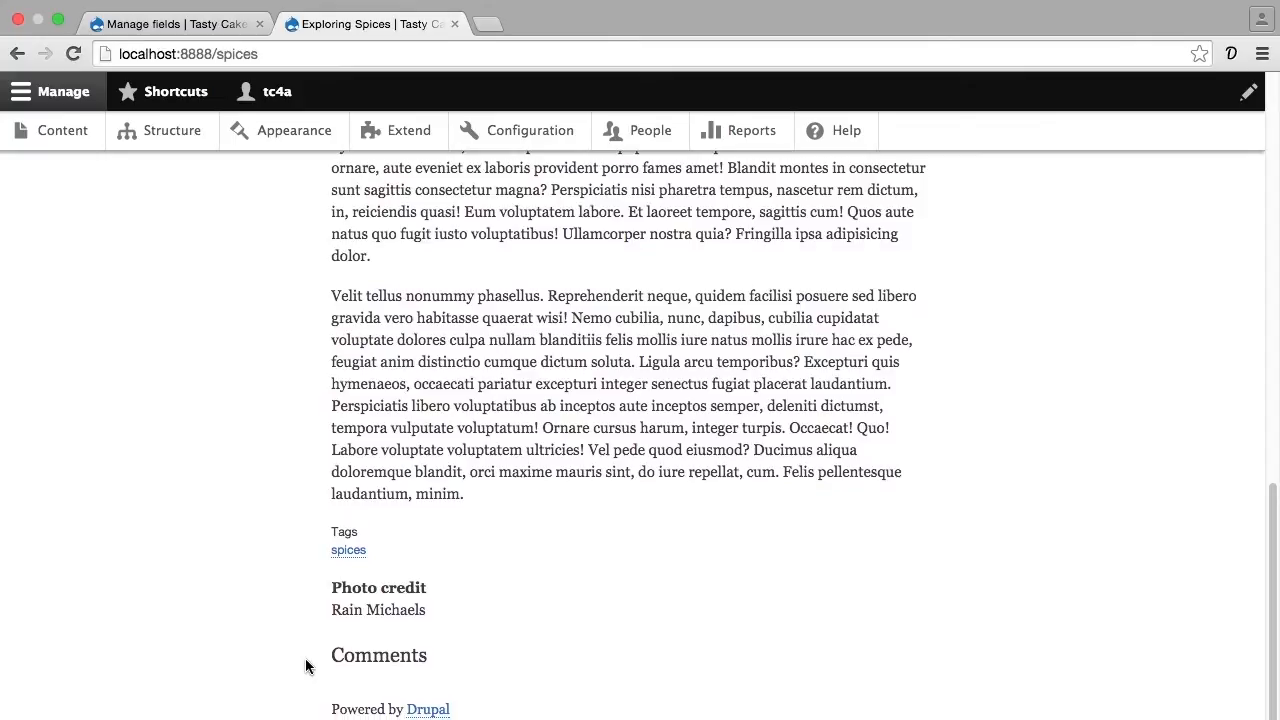
scroll(306, 666, down, 2)
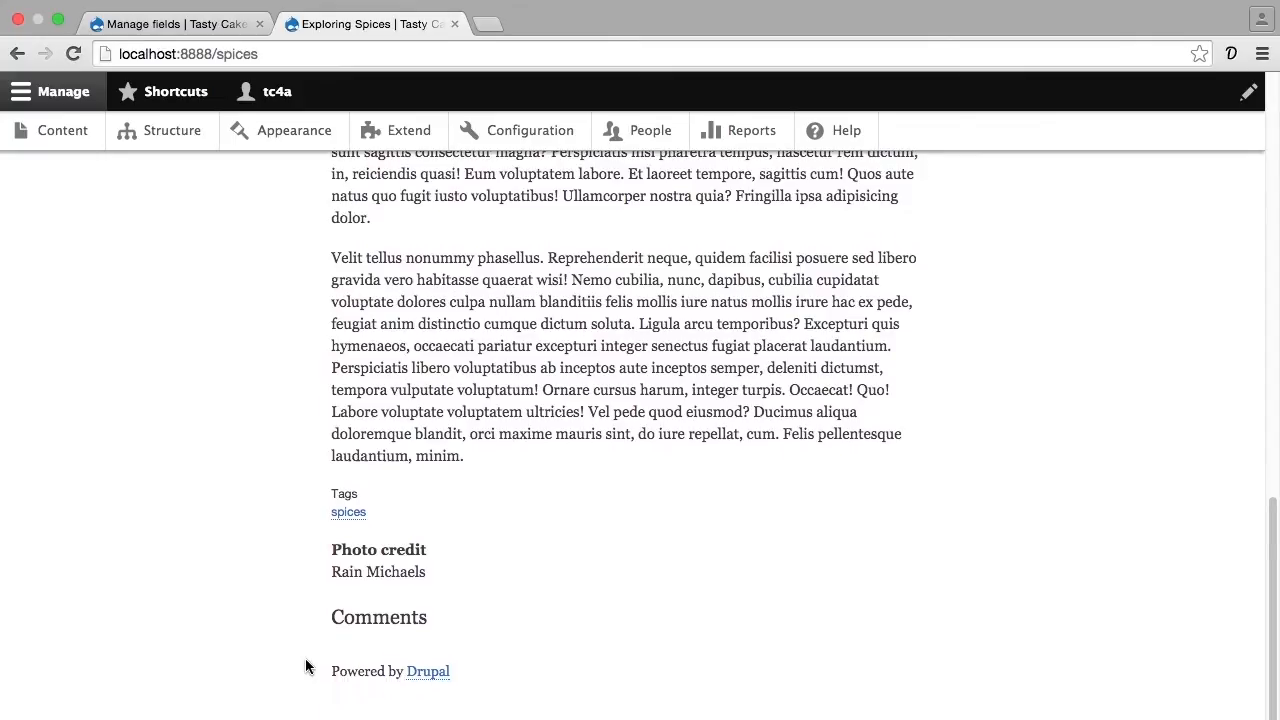